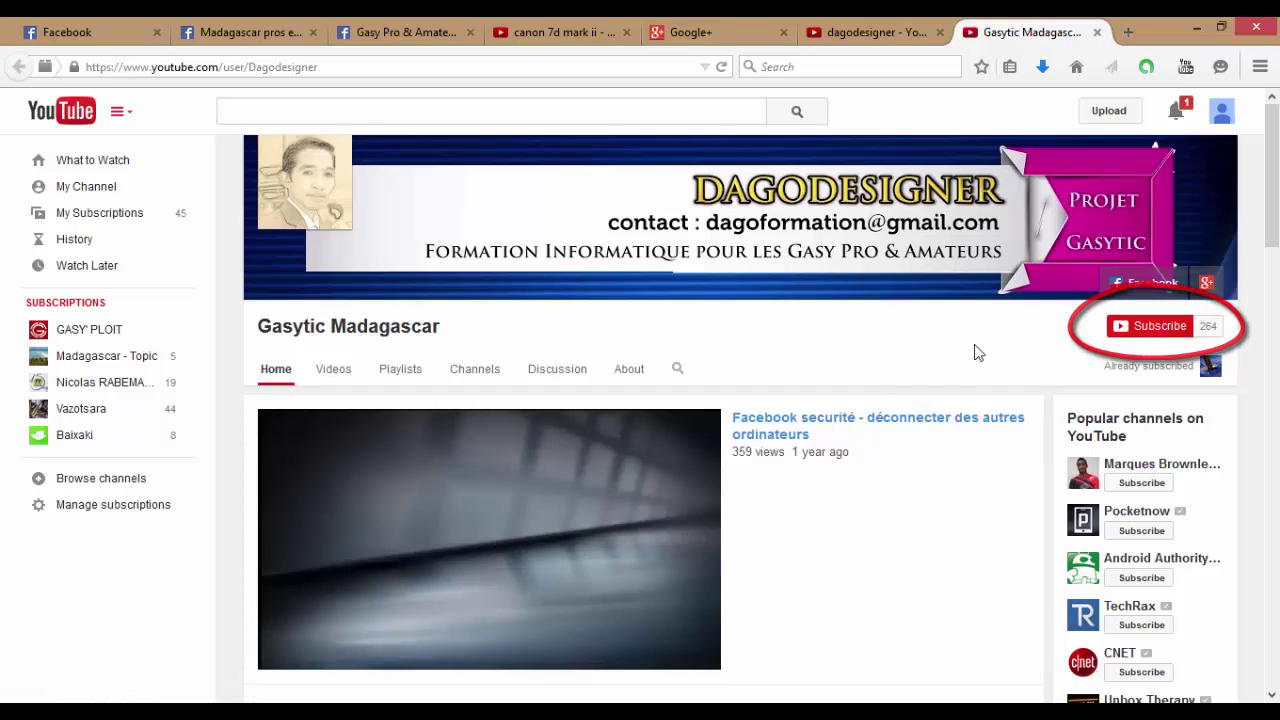
pyautogui.scroll(-2, 680, 400)
pyautogui.scroll(-1, 679, 400)
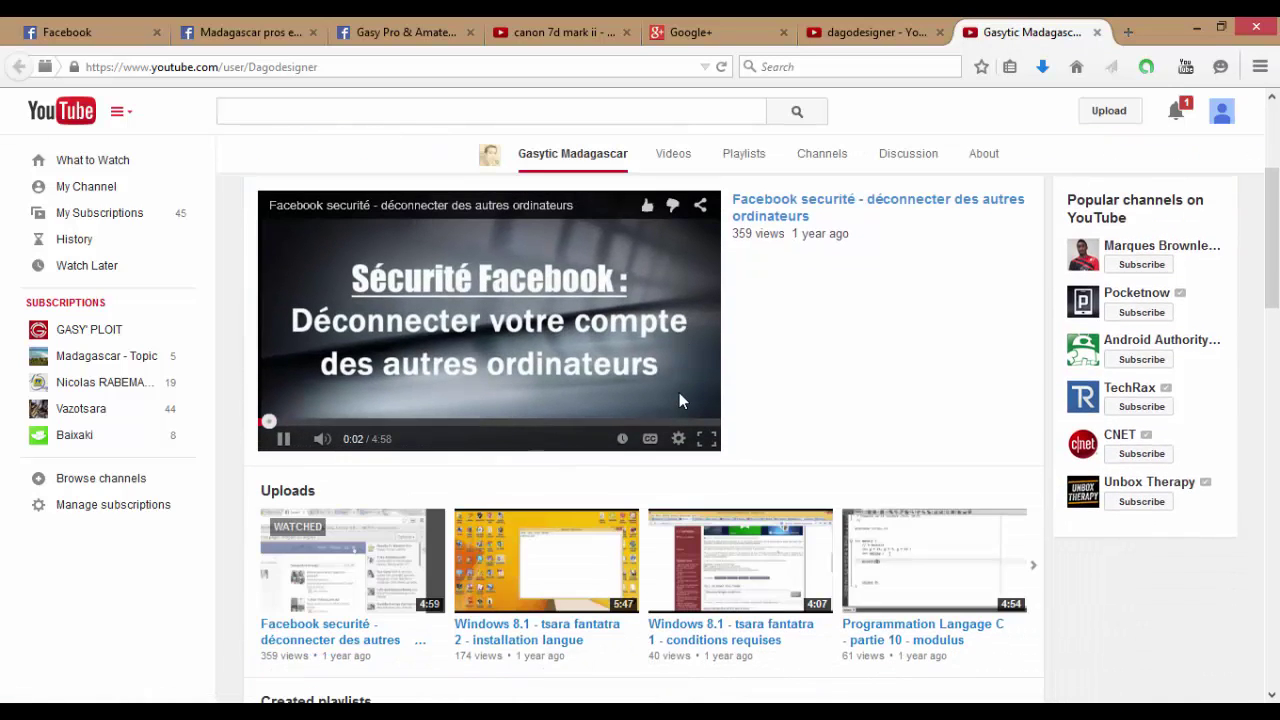
pyautogui.scroll(-2, 679, 400)
pyautogui.scroll(5, 679, 398)
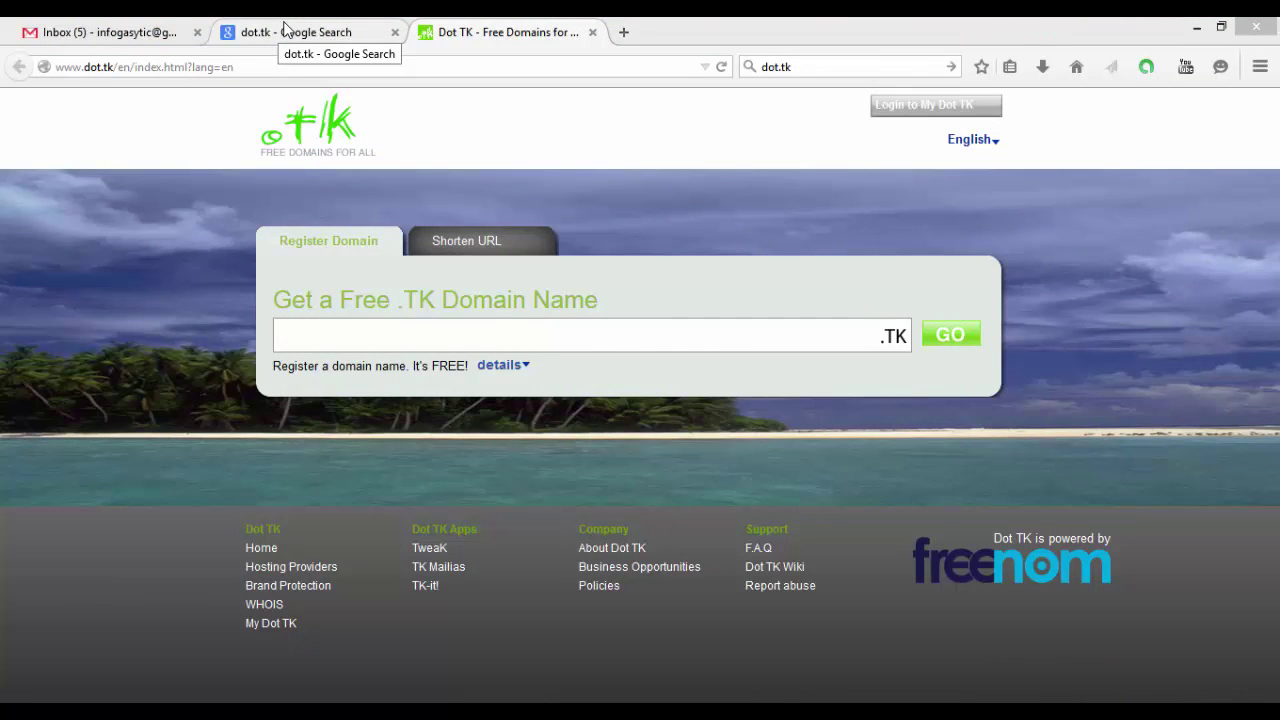
# Look over the dot.tk search results and the Gmail inbox, ending on the Dot TK domain registration page
pyautogui.click(284, 31)
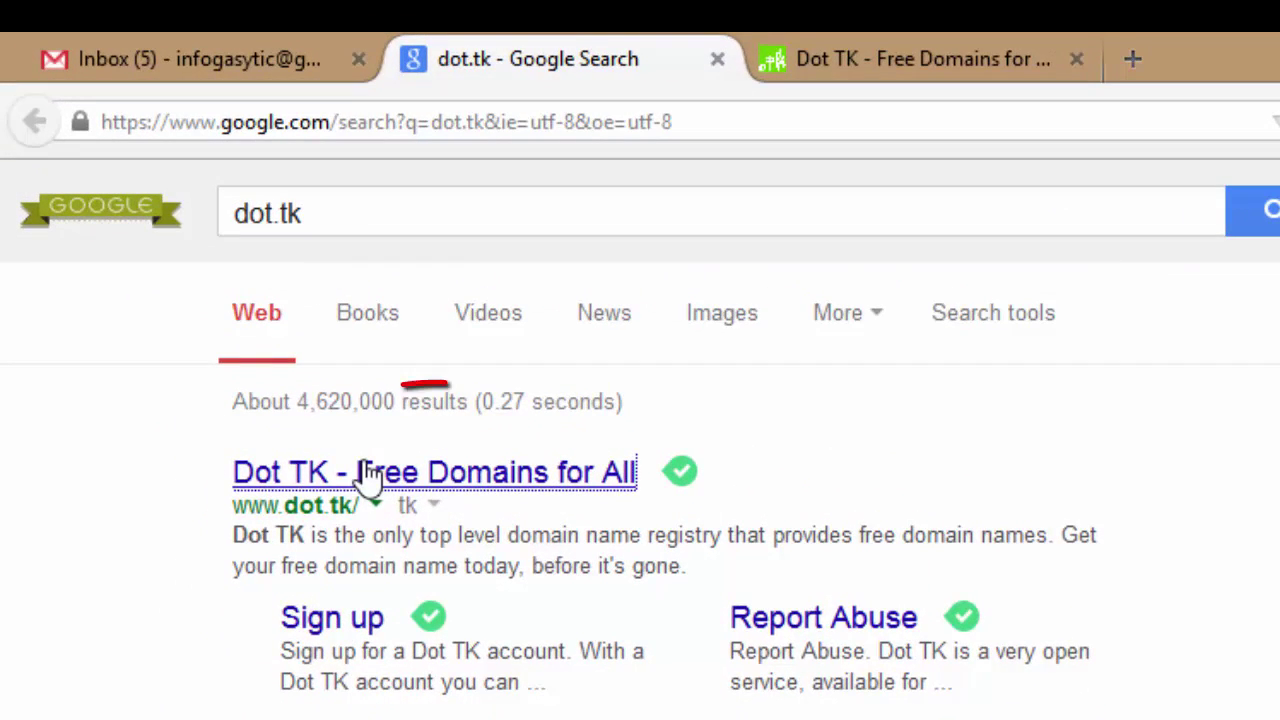
pyautogui.click(855, 56)
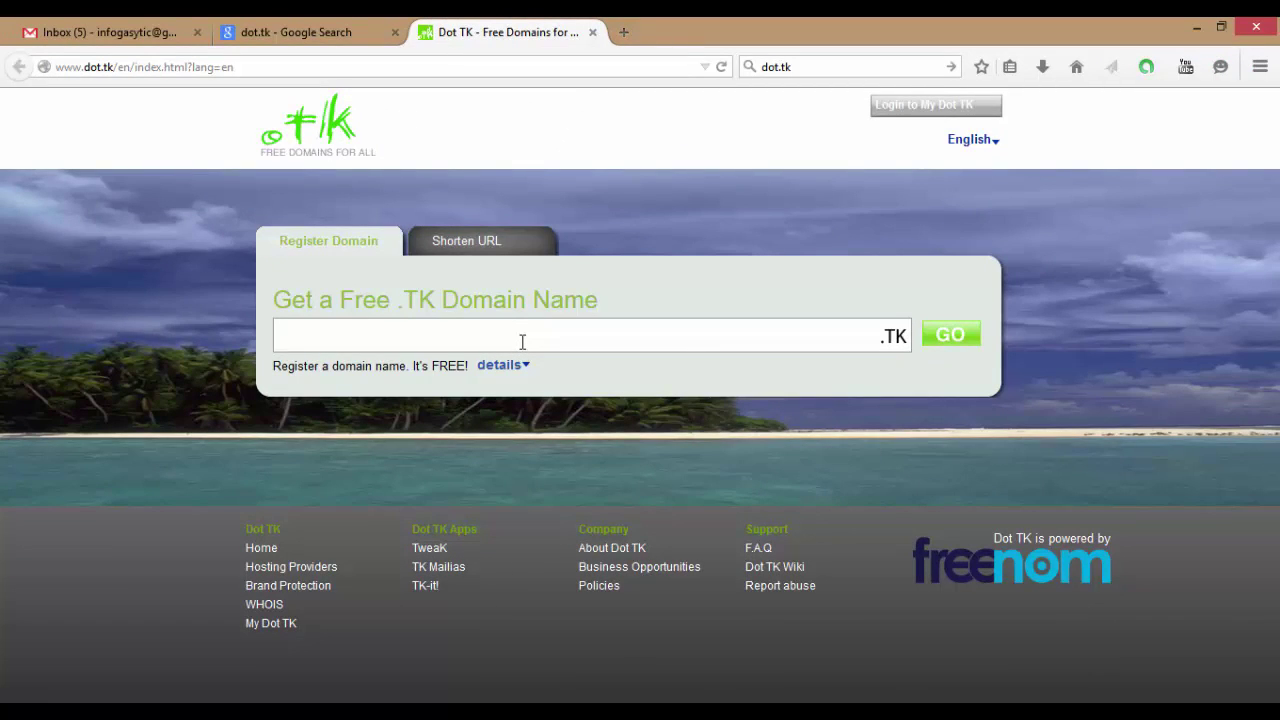
pyautogui.click(108, 30)
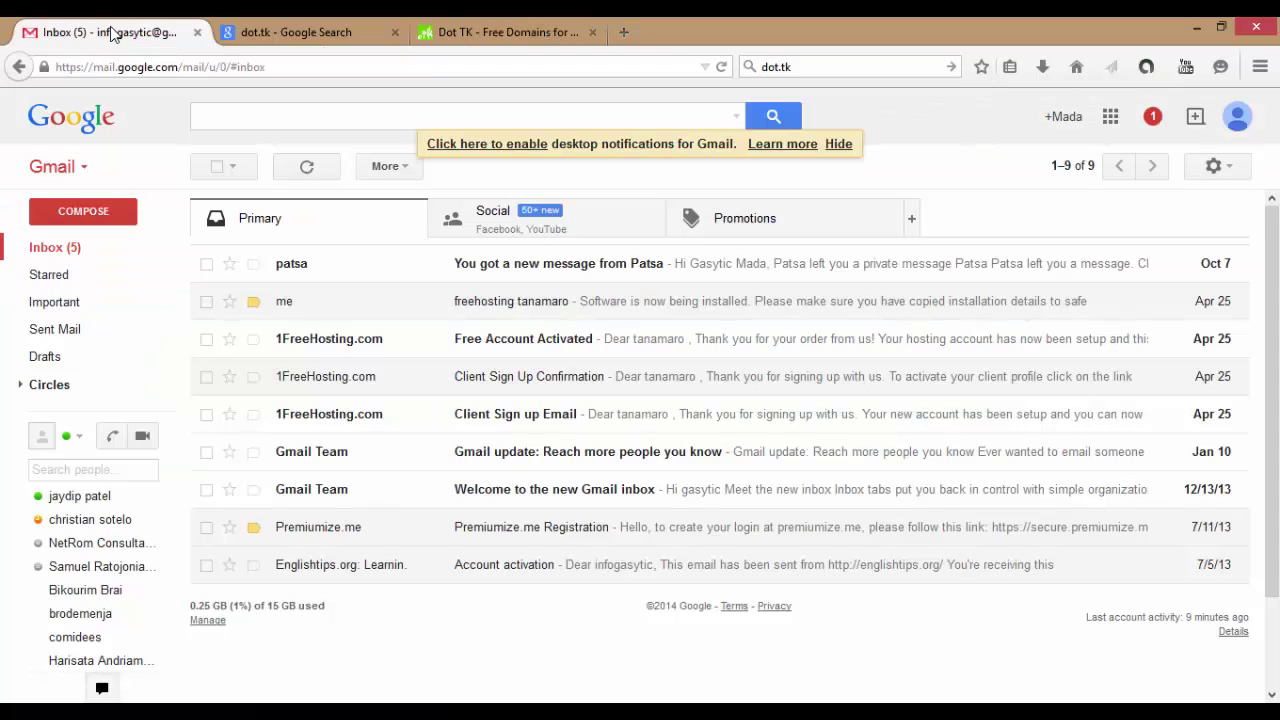
pyautogui.click(268, 32)
pyautogui.click(475, 30)
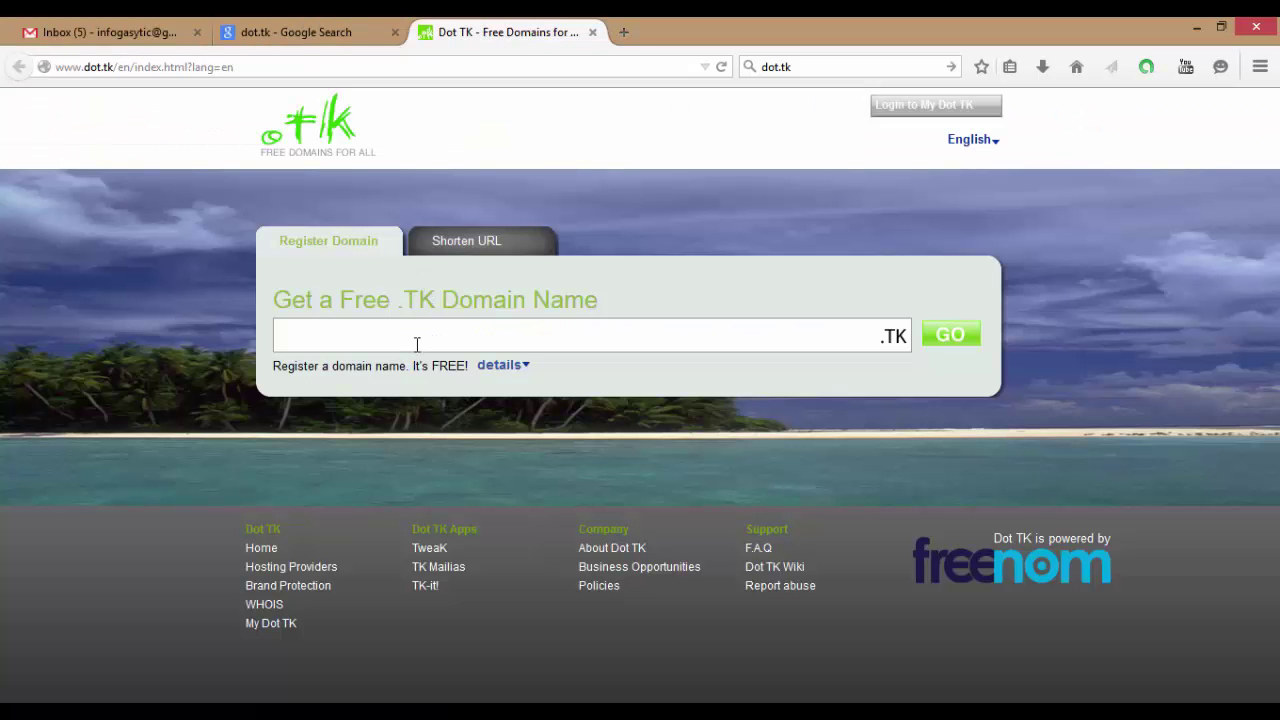
# Try to register the free .TK domain name miasa, and start the registration with miasaweb instead
pyautogui.write('miasa')
pyautogui.click(944, 335)
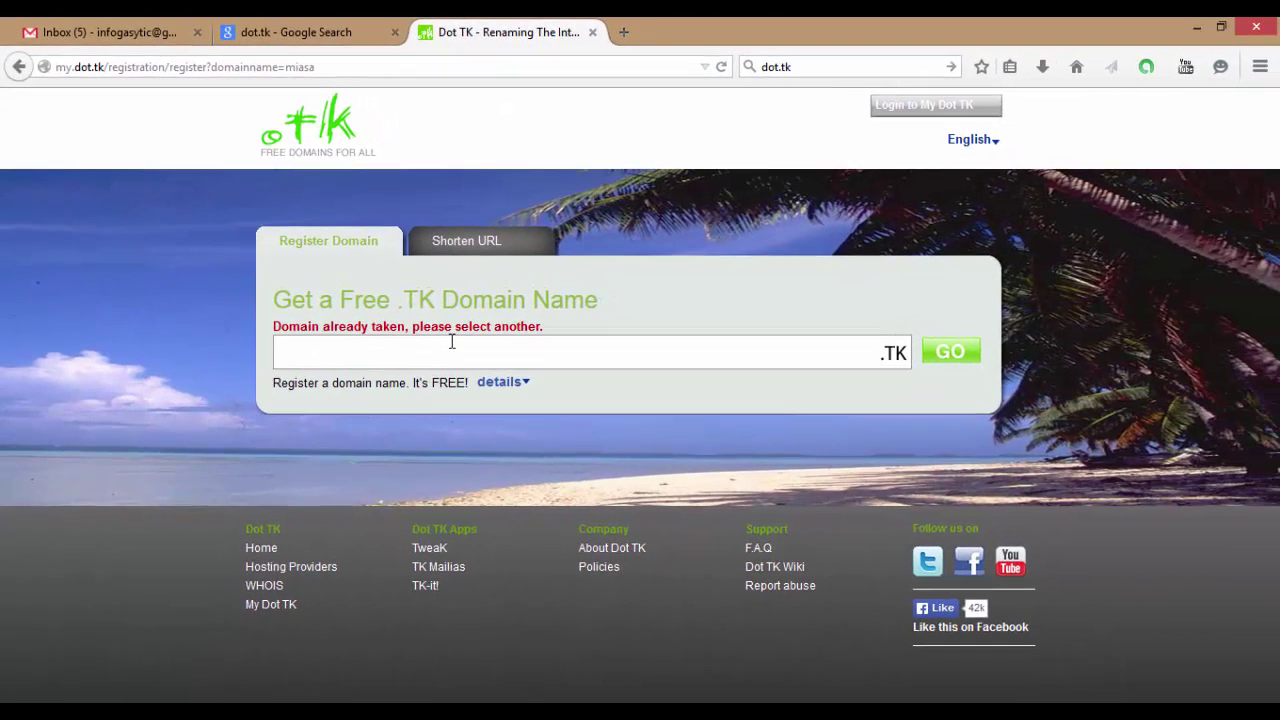
pyautogui.write('miasaweb')
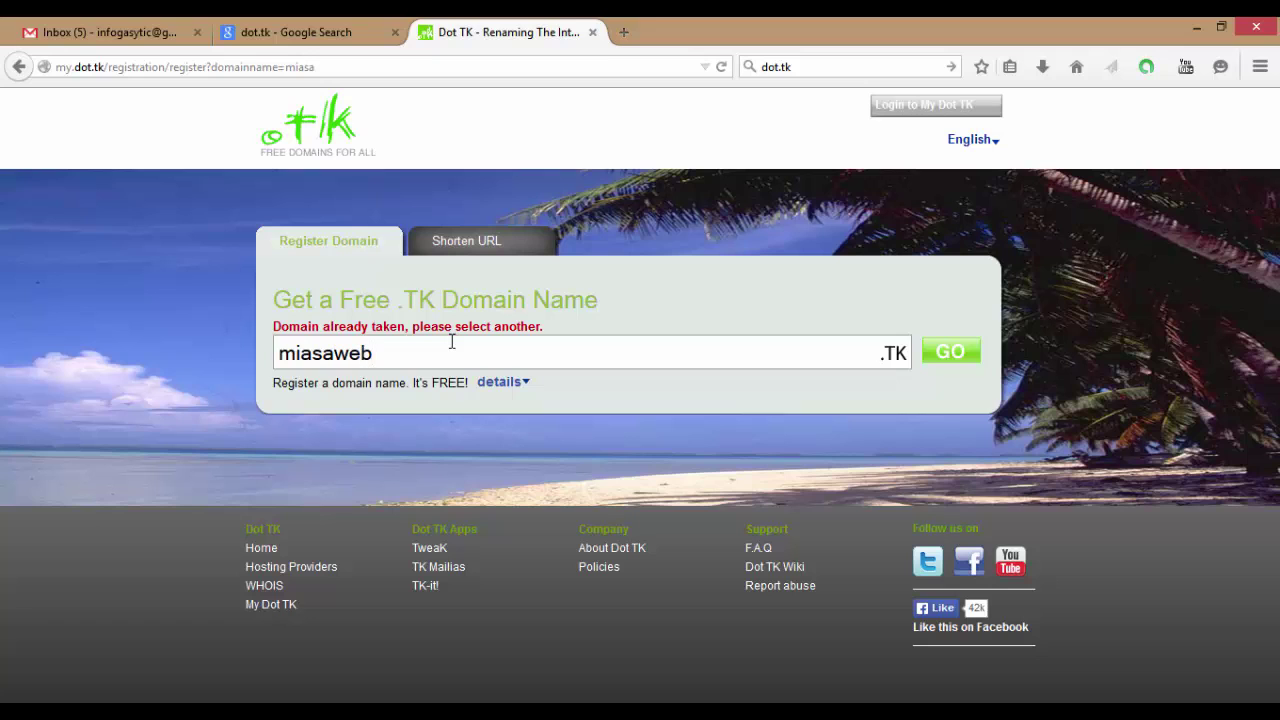
pyautogui.click(961, 357)
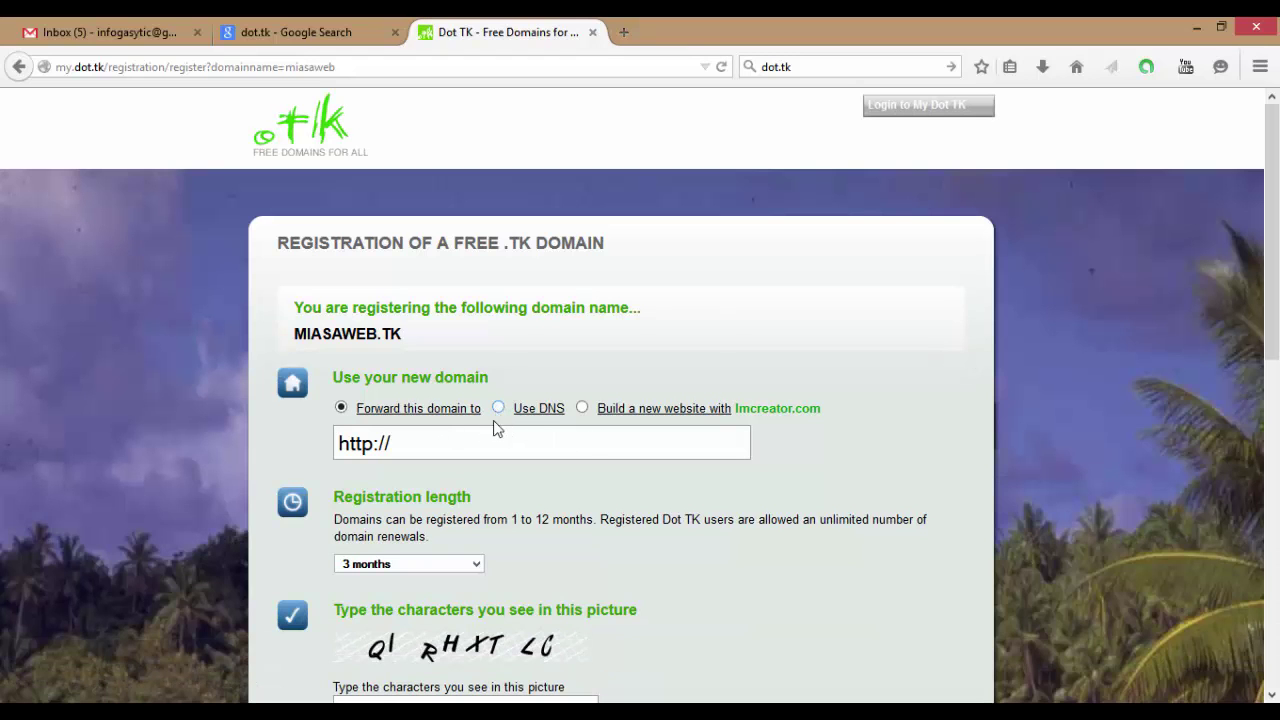
# Set the registration length to 12 months and enter the captcha characters shown in the picture
pyautogui.click(450, 566)
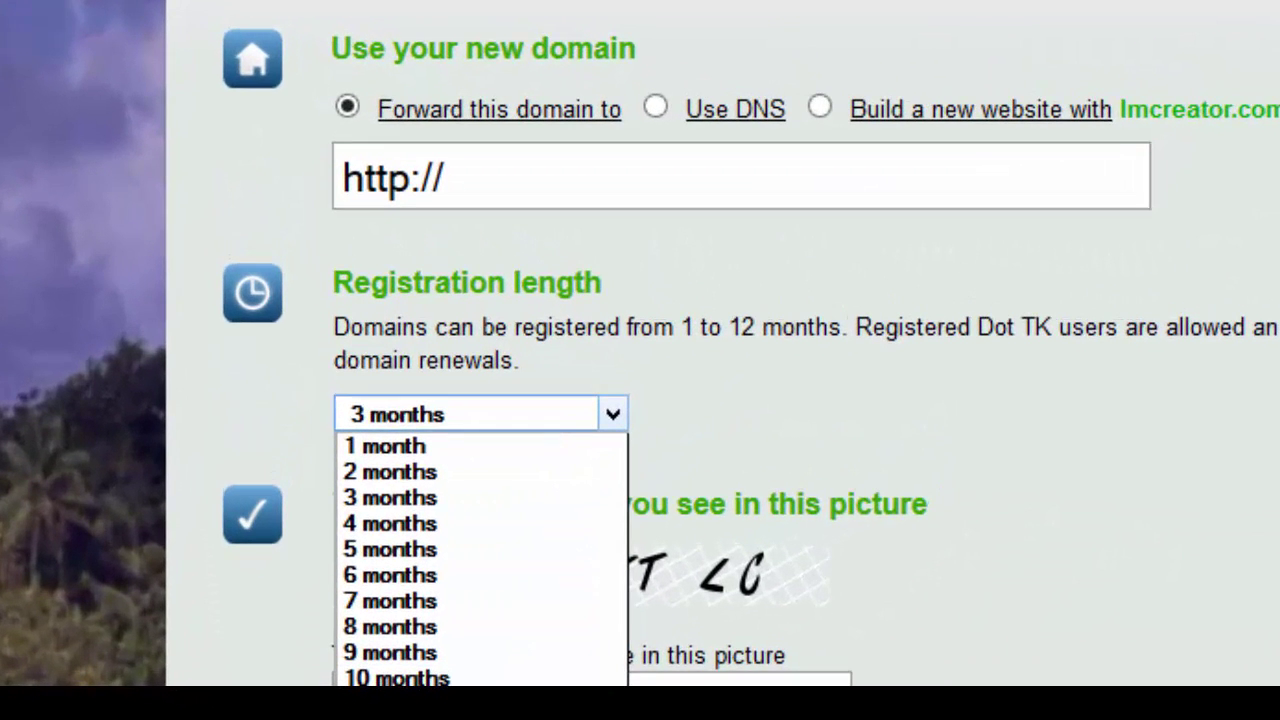
pyautogui.click(460, 719)
pyautogui.scroll(-3, 612, 412)
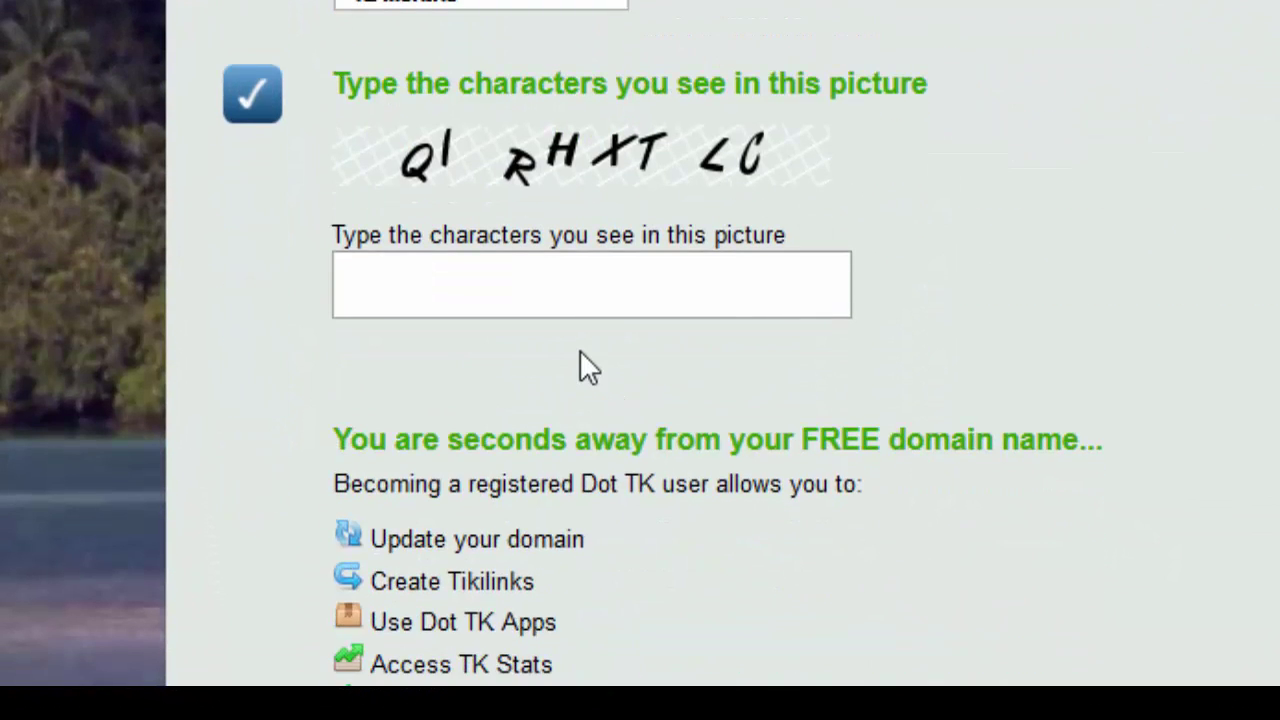
pyautogui.click(603, 300)
pyautogui.write('QIRH')
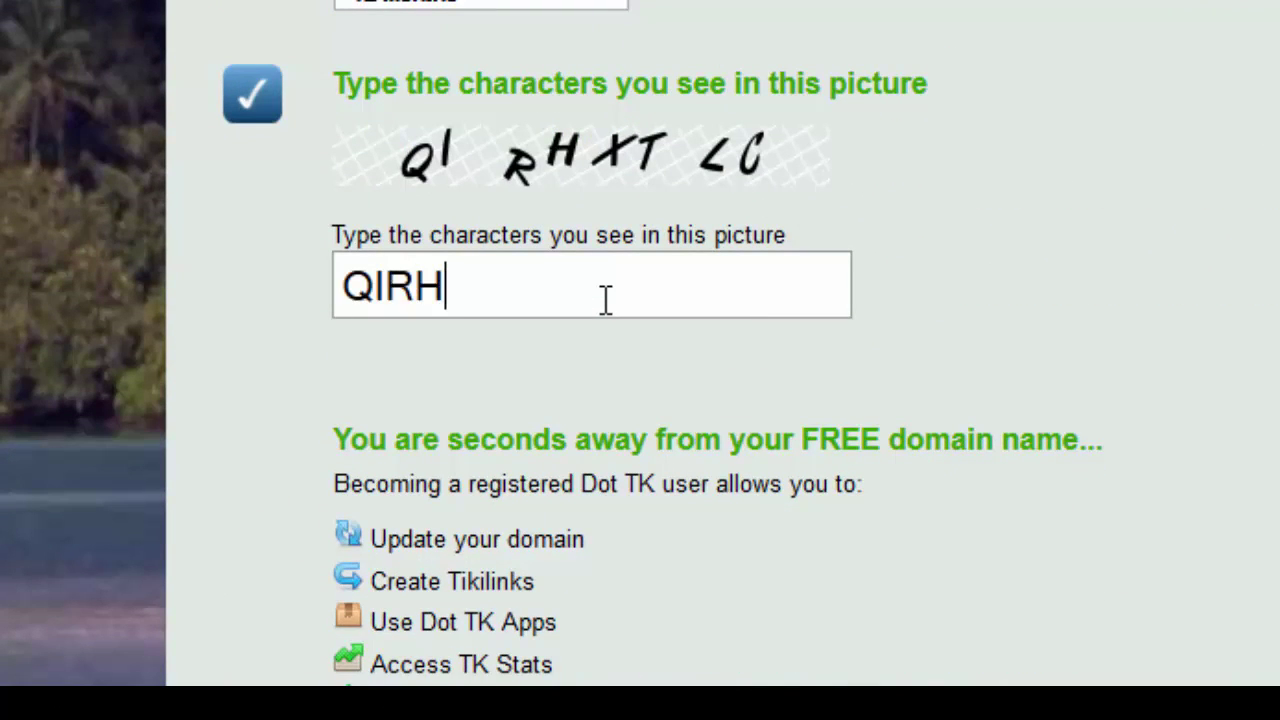
pyautogui.write('XT')
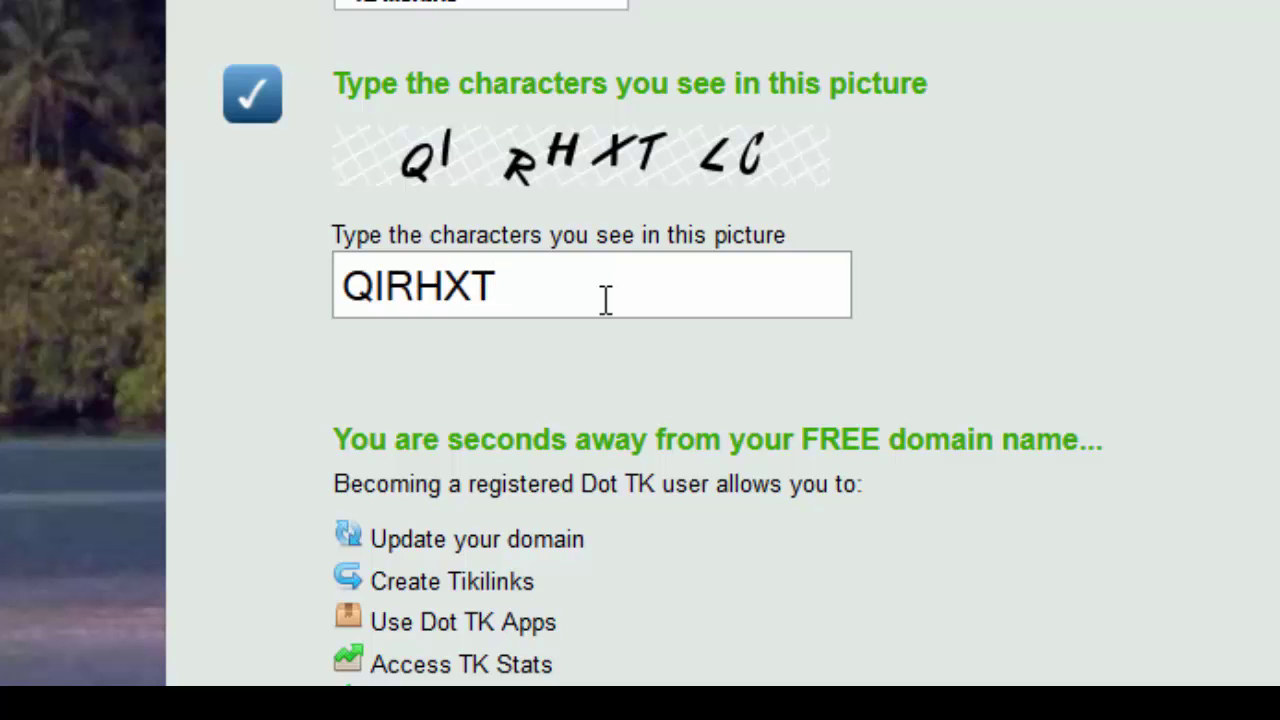
pyautogui.write('LC')
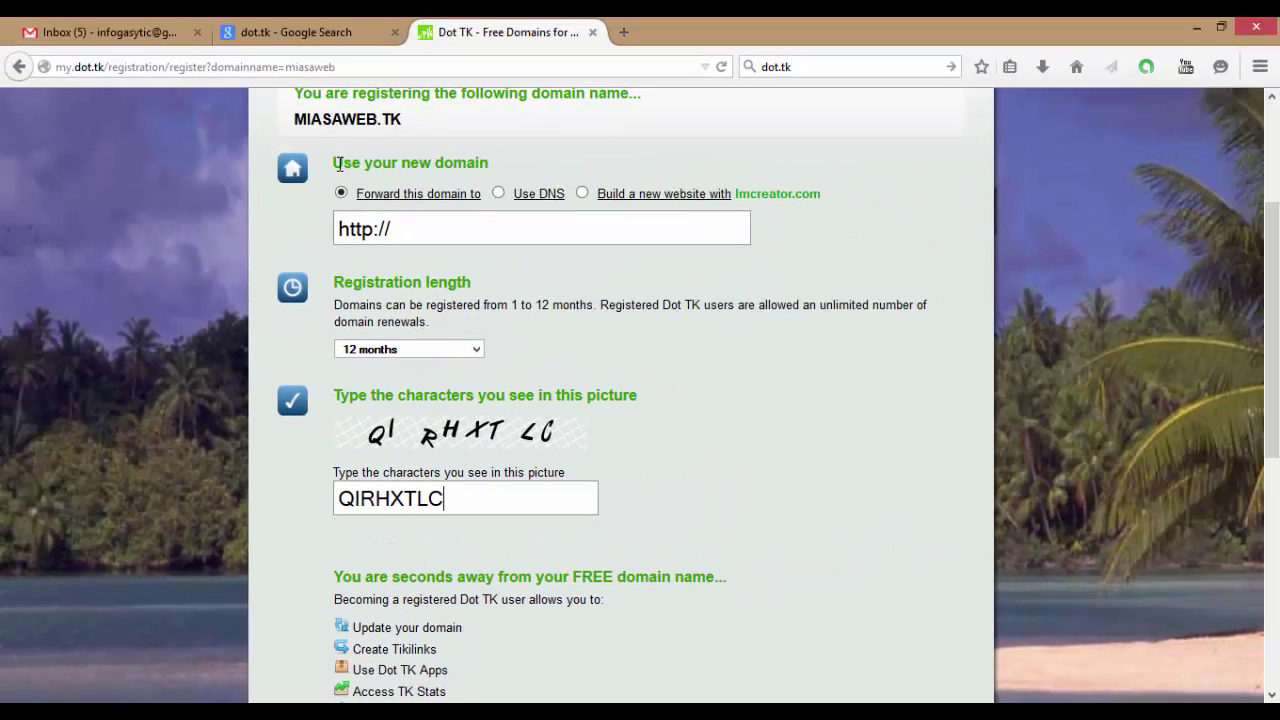
# Set the domain to use your own DNS, with NS2.1FREEHOSTING.COM copied from Notepad as the first server name
pyautogui.click(498, 193)
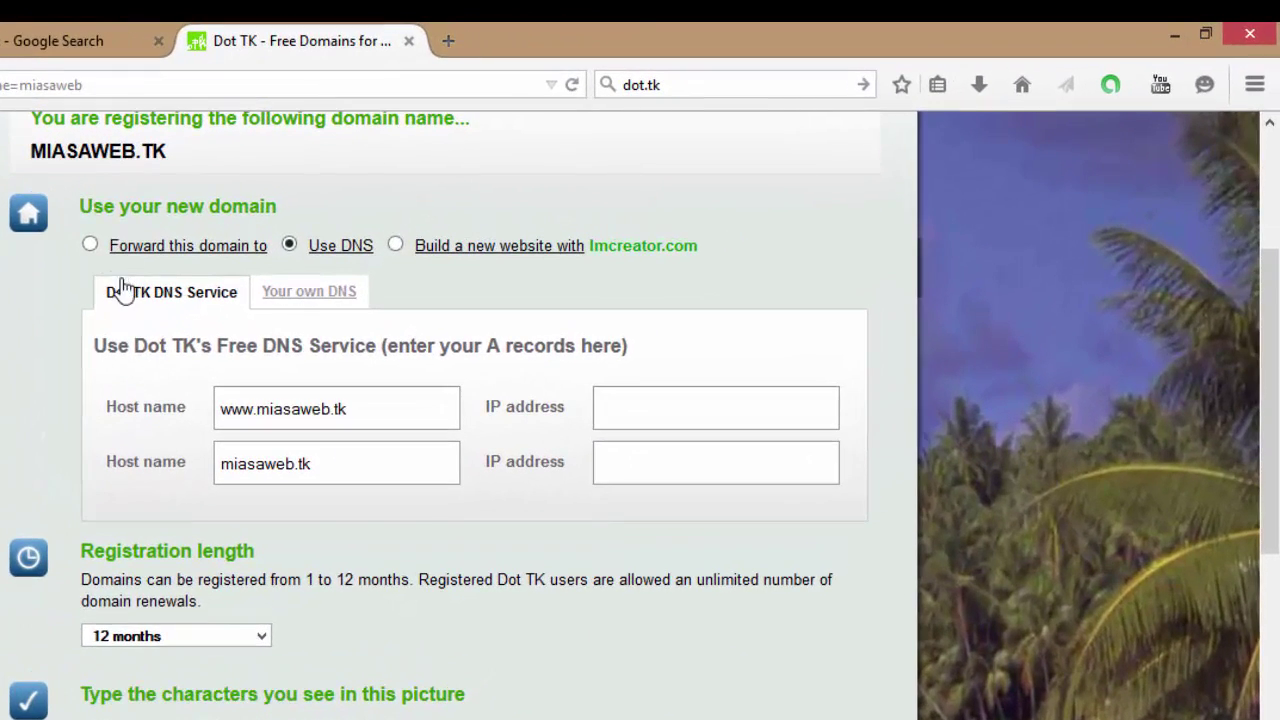
pyautogui.click(288, 306)
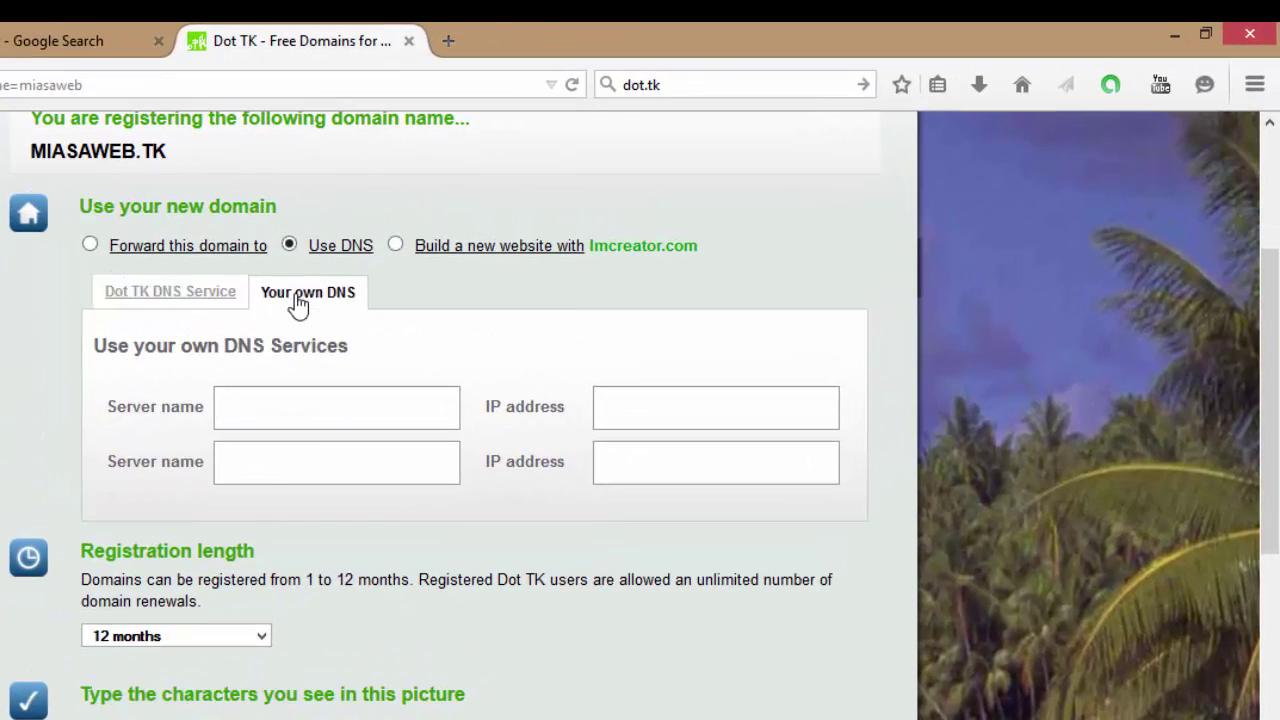
pyautogui.hotkey('alt', 'Tab')
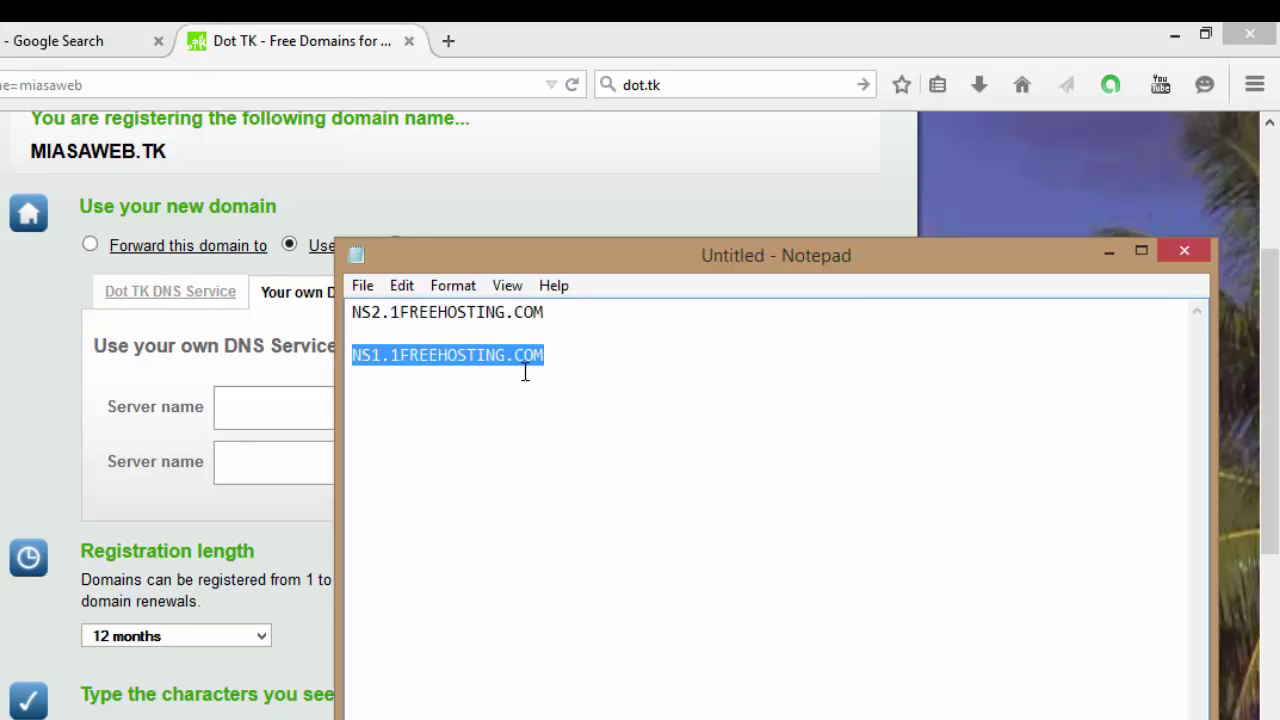
pyautogui.moveTo(548, 314); pyautogui.dragTo(350, 314)
pyautogui.hotkey('ctrl', 'c')
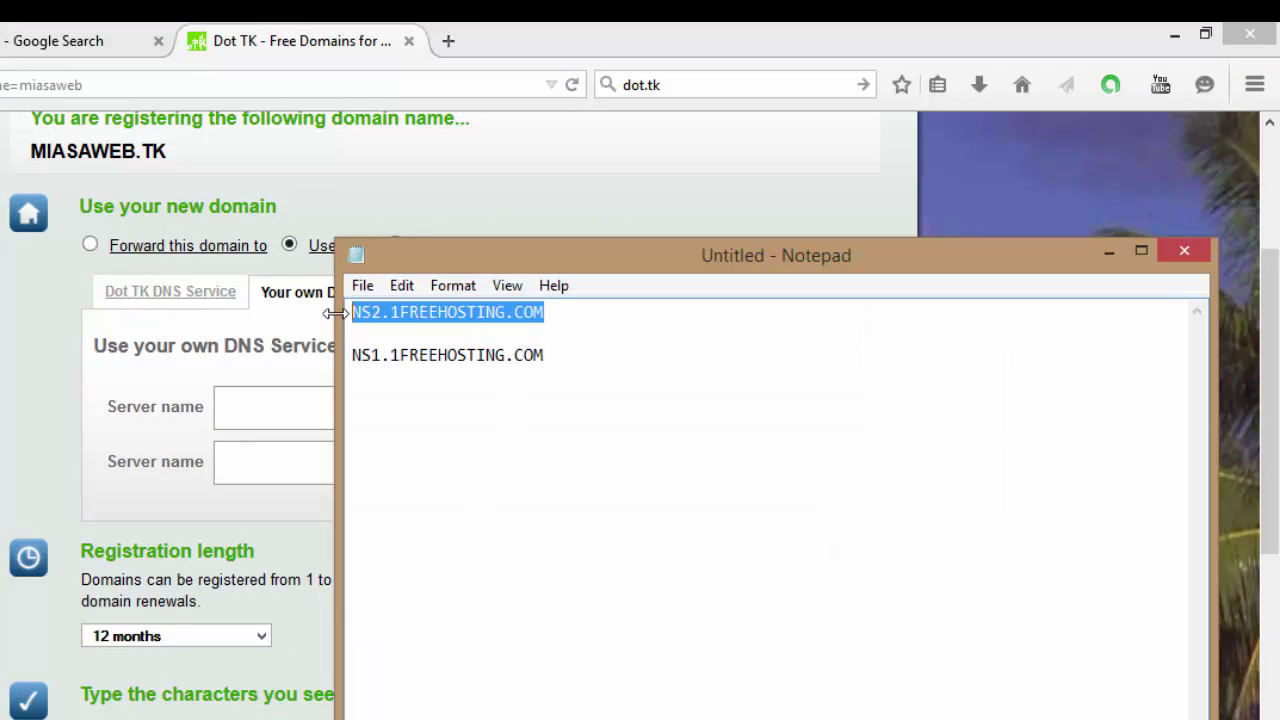
pyautogui.click(238, 409)
pyautogui.hotkey('ctrl', 'v')
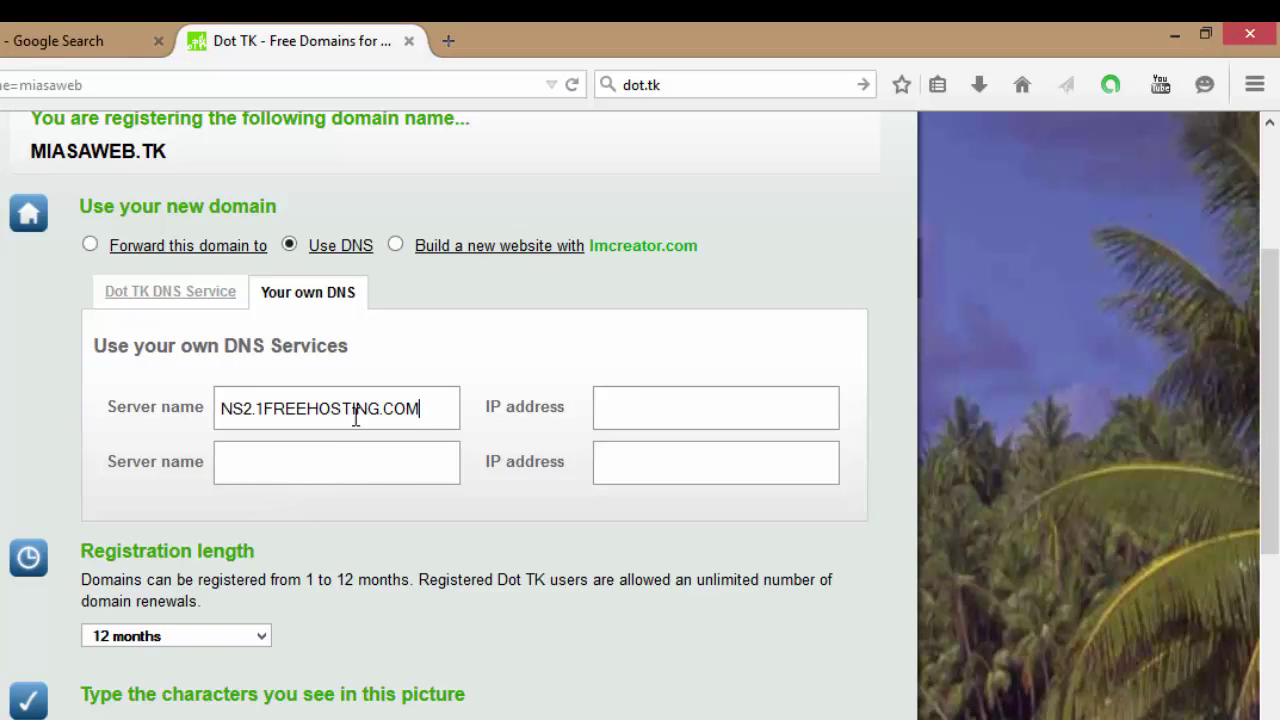
# Copy NS1.1FREEHOSTING.COM from Notepad into the second server name of the DNS settings
pyautogui.hotkey('alt', 'Tab')
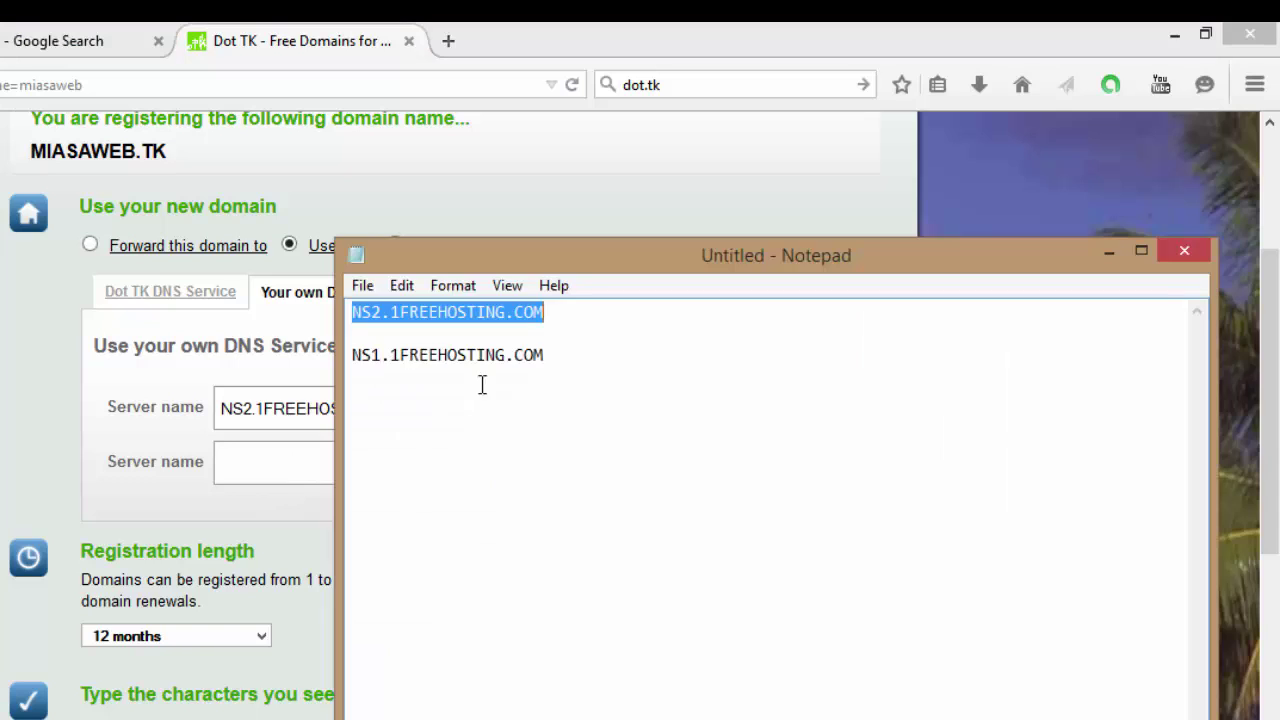
pyautogui.moveTo(544, 357); pyautogui.dragTo(352, 360)
pyautogui.hotkey('ctrl', 'c')
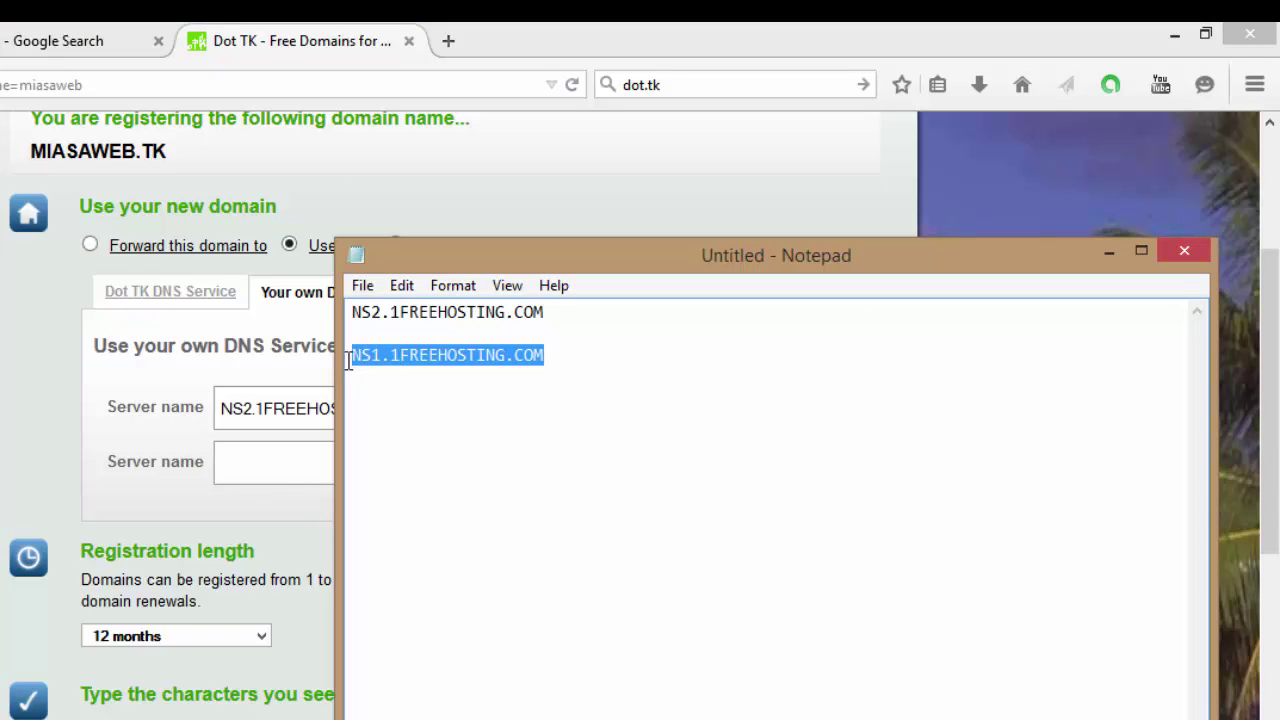
pyautogui.click(246, 470)
pyautogui.hotkey('ctrl', 'v')
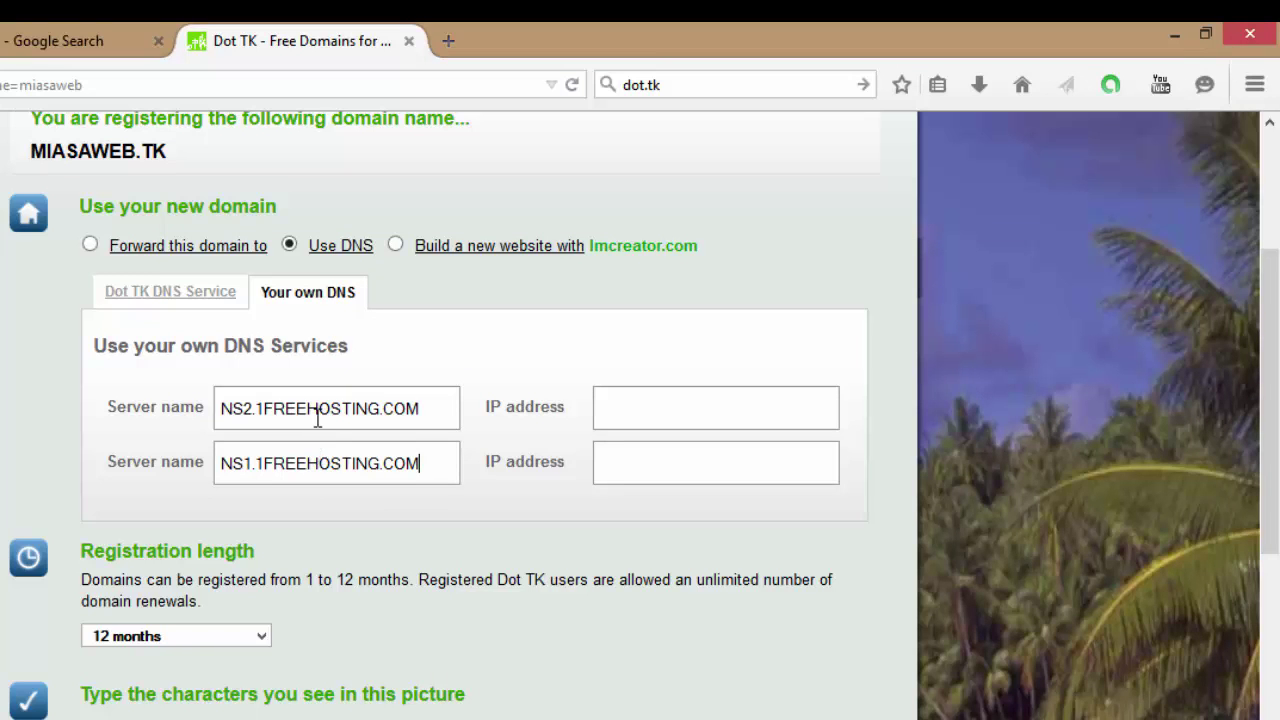
# Sign up for the miasaweb.tk domain by signing in with the existing Google account
pyautogui.moveTo(1268, 355); pyautogui.dragTo(1276, 538)
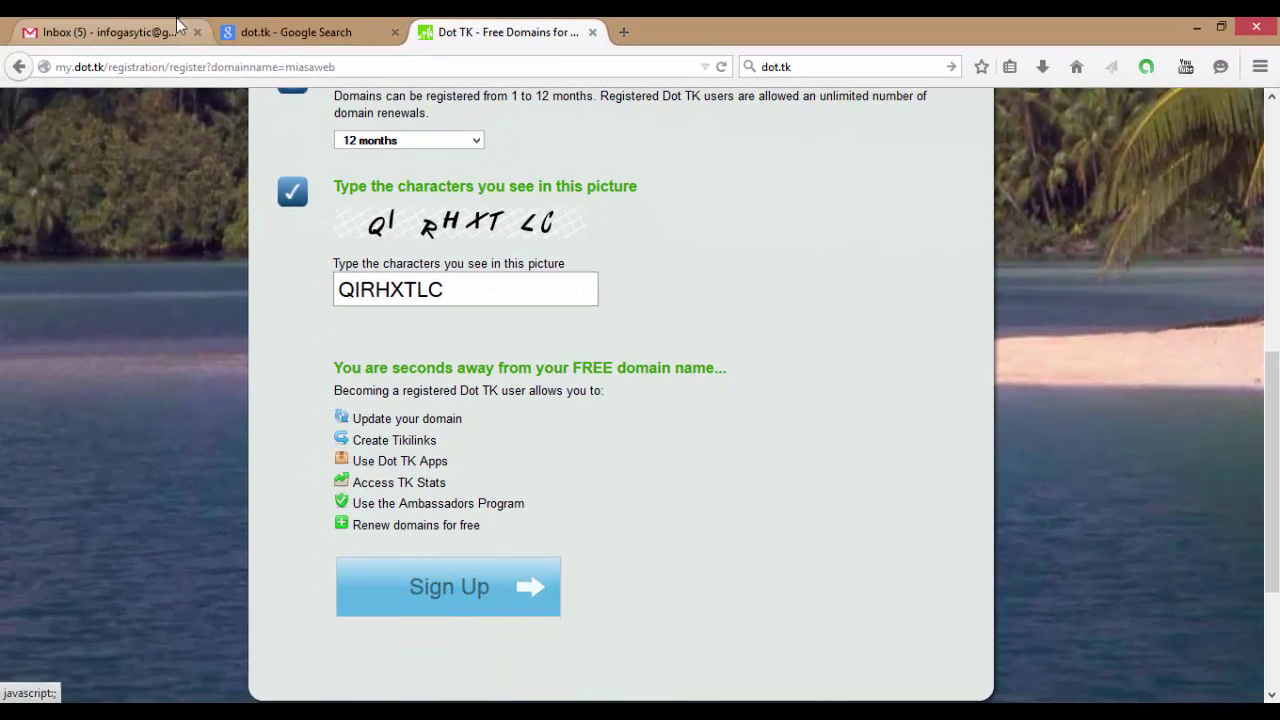
pyautogui.click(420, 594)
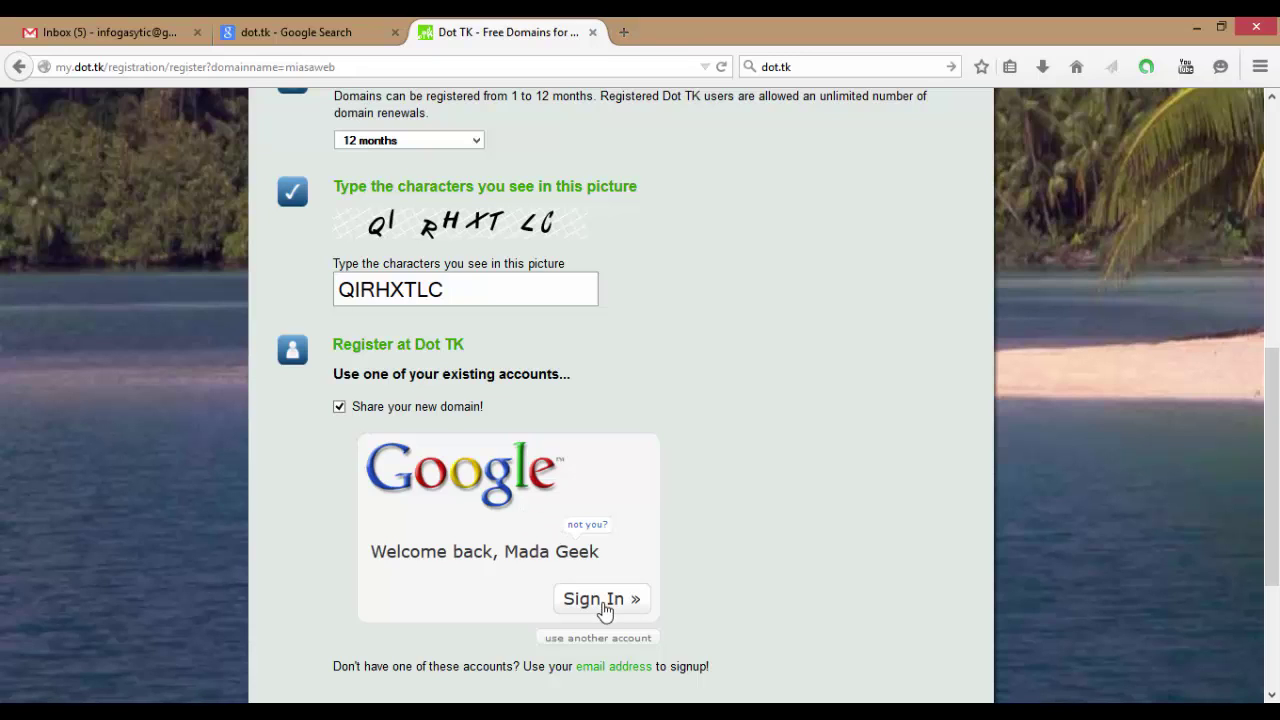
pyautogui.click(604, 602)
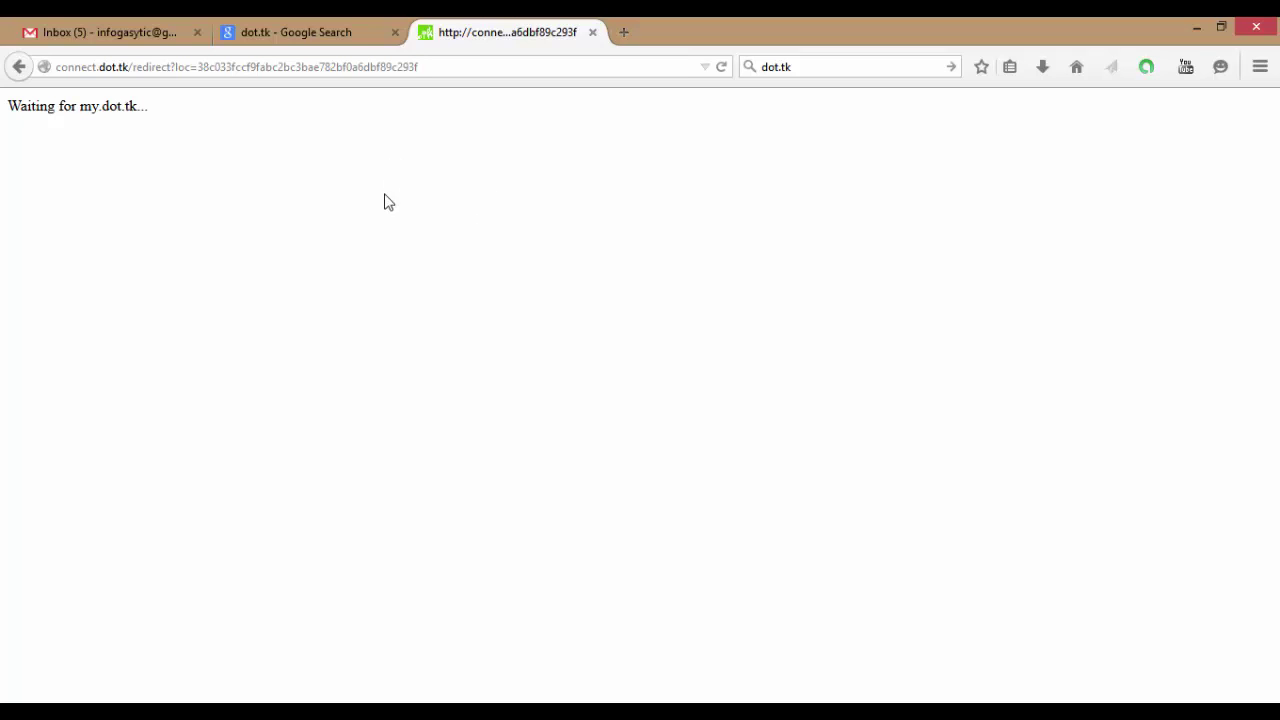
pyautogui.click(325, 32)
pyautogui.click(475, 32)
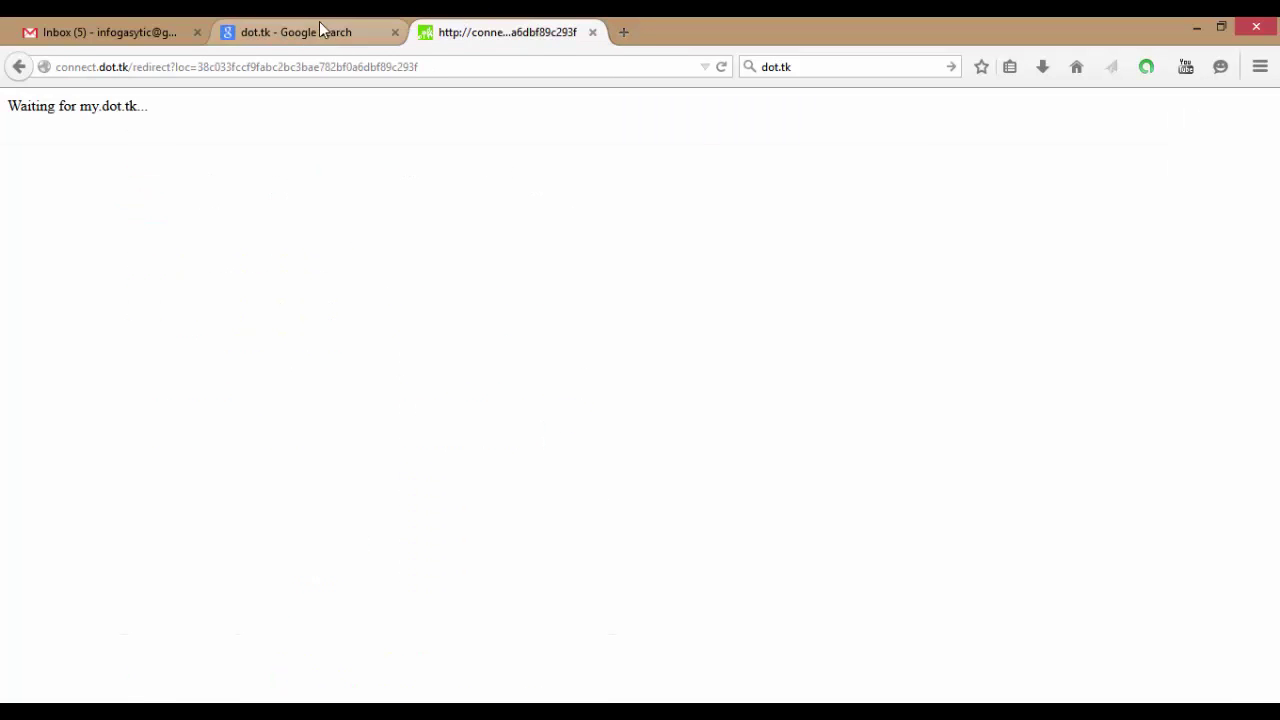
pyautogui.click(320, 31)
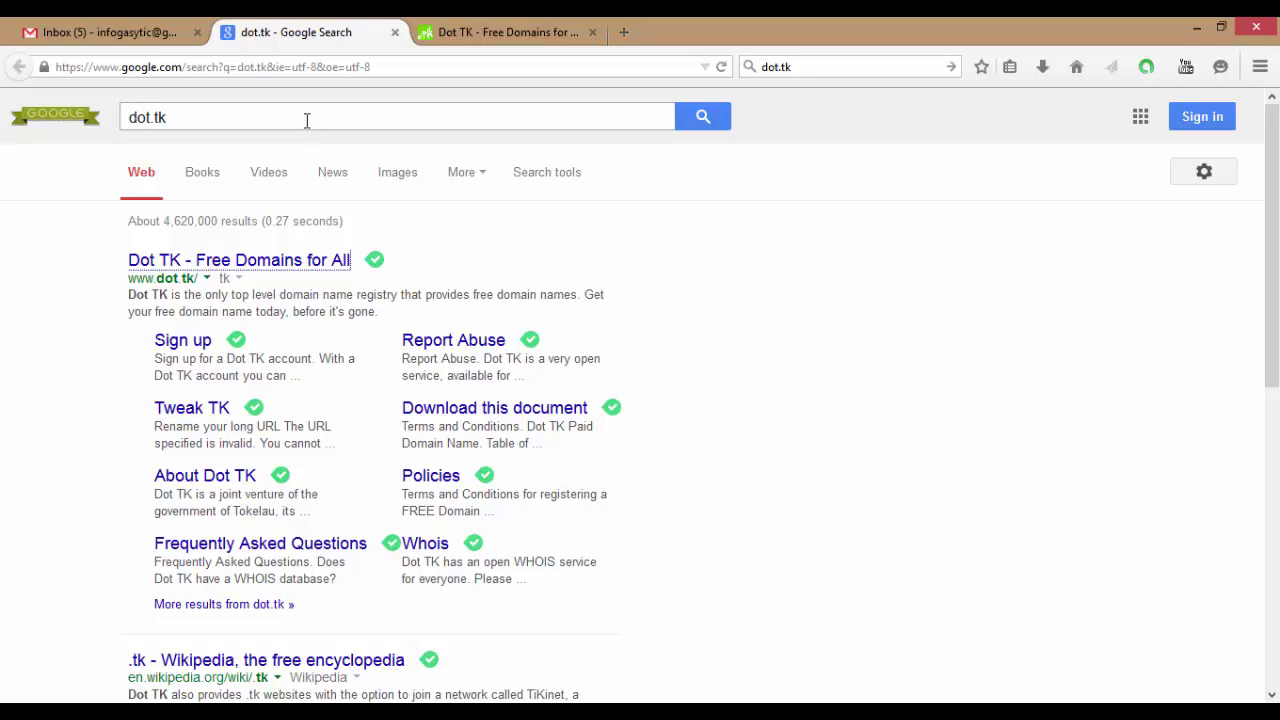
pyautogui.click(455, 33)
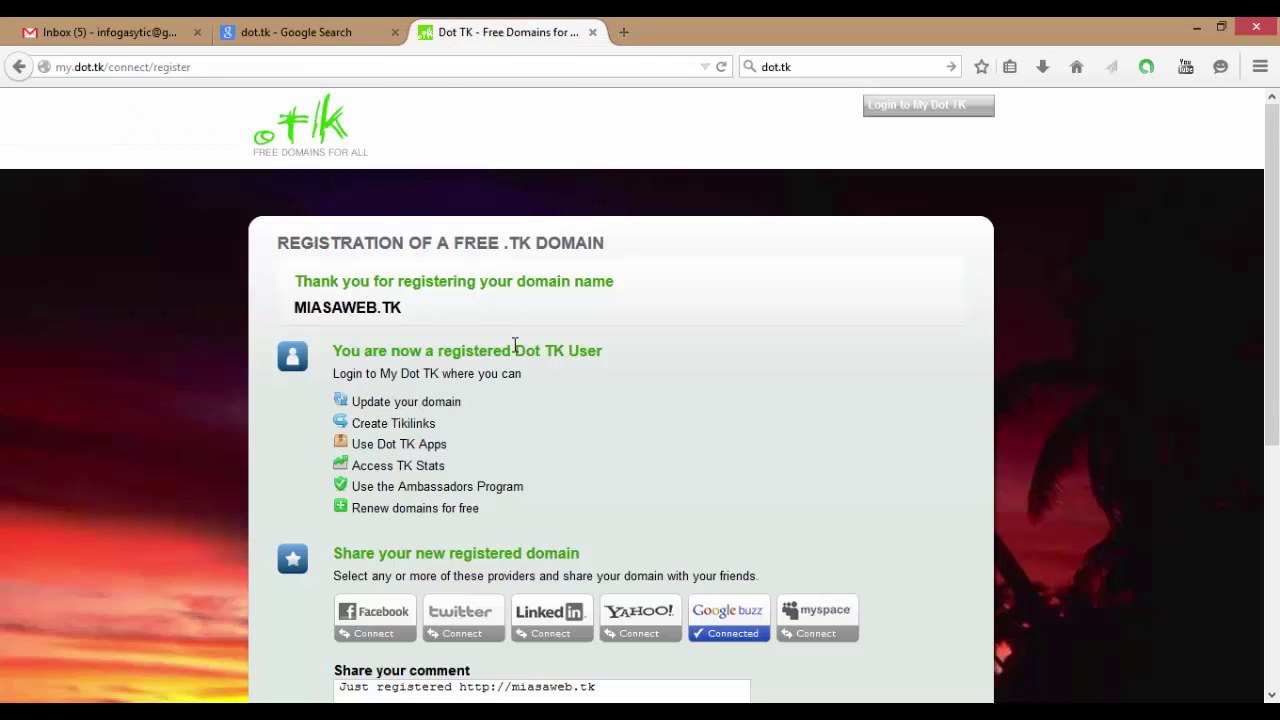
# Open the My Dot TK login page in a new tab and sign in with the Google account
pyautogui.scroll(-3, 514, 345)
pyautogui.scroll(3, 514, 346)
pyautogui.rightClick(921, 117)
pyautogui.click(931, 123)
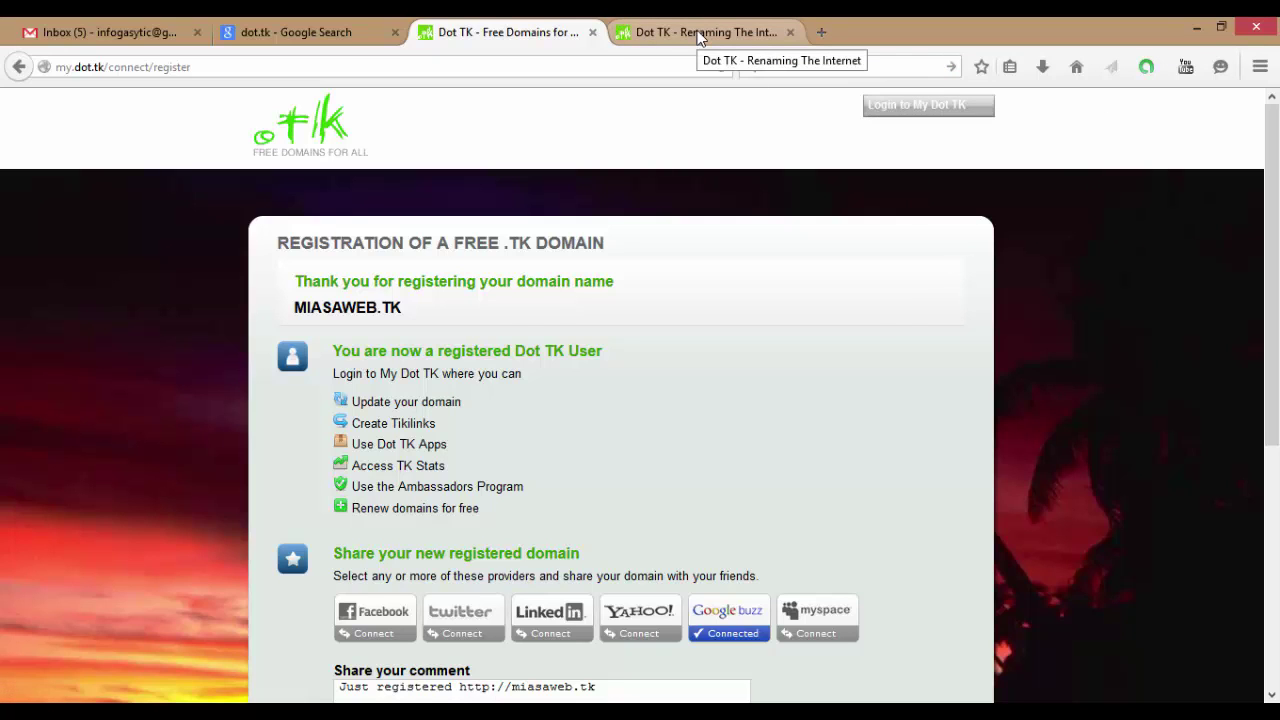
pyautogui.click(698, 37)
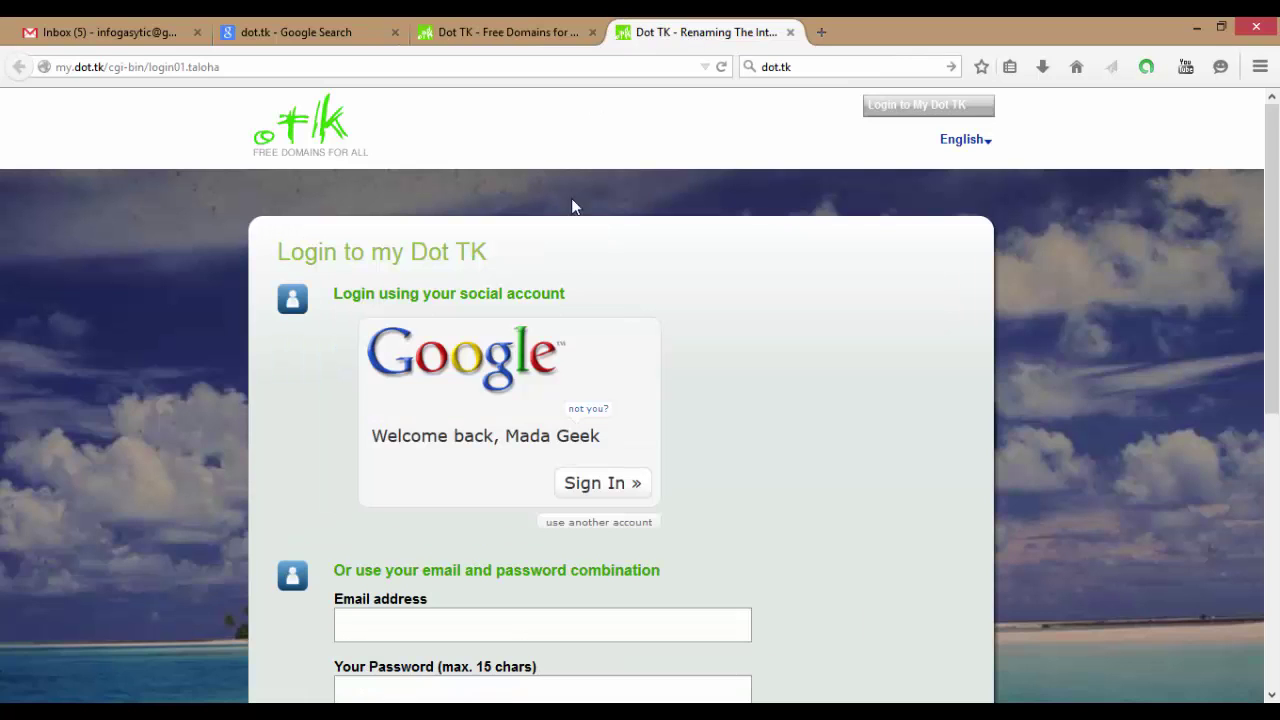
pyautogui.click(583, 492)
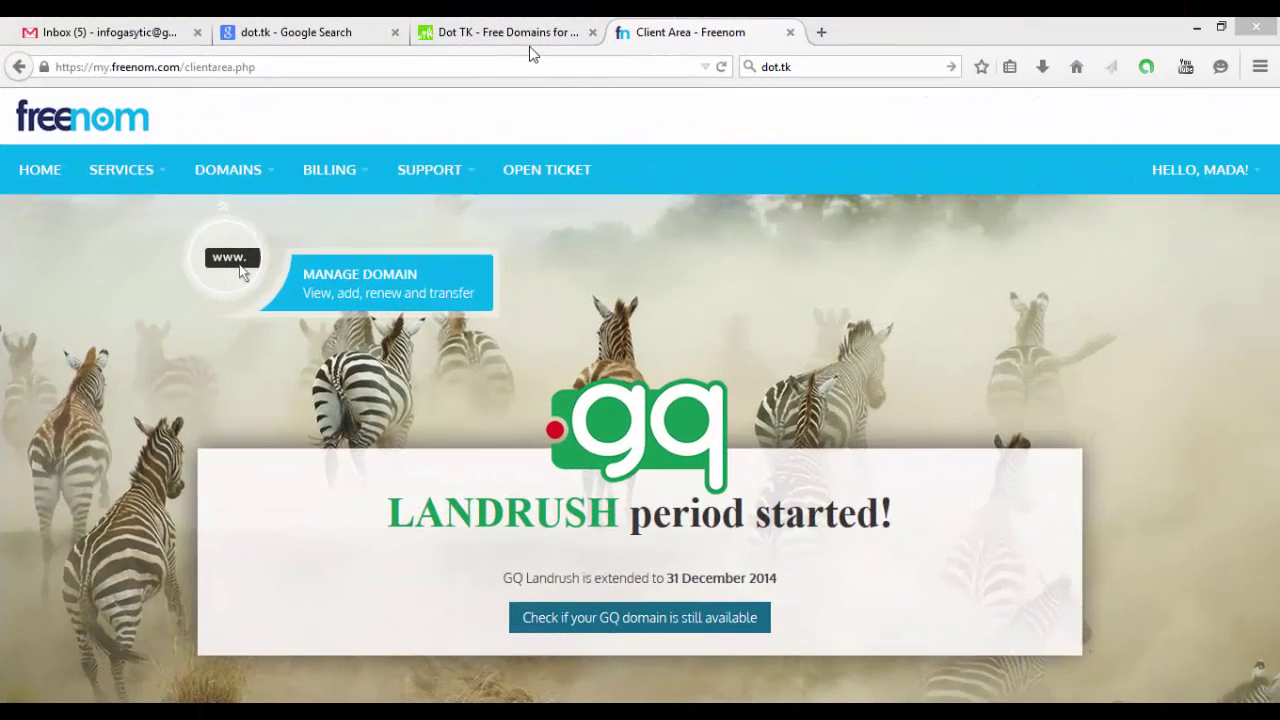
# Review the Dot TK registration page and open the list of registered domains in the Freenom client area
pyautogui.click(525, 36)
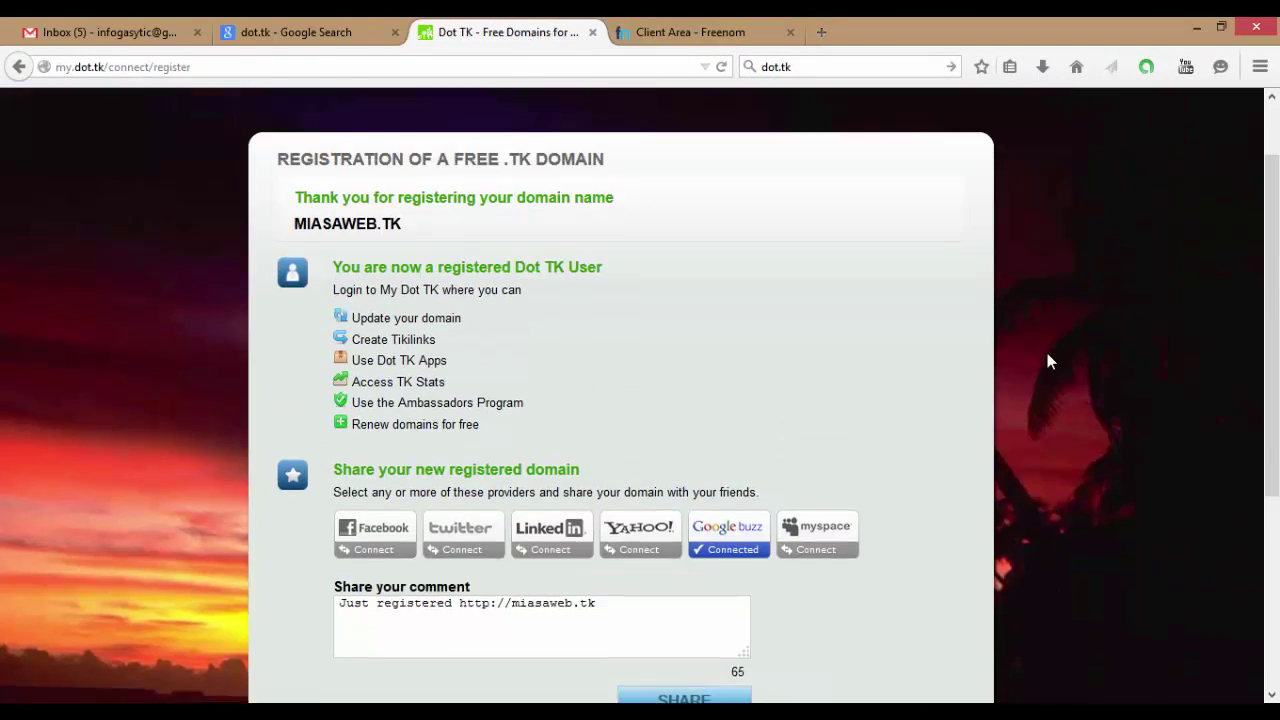
pyautogui.scroll(2, 1047, 353)
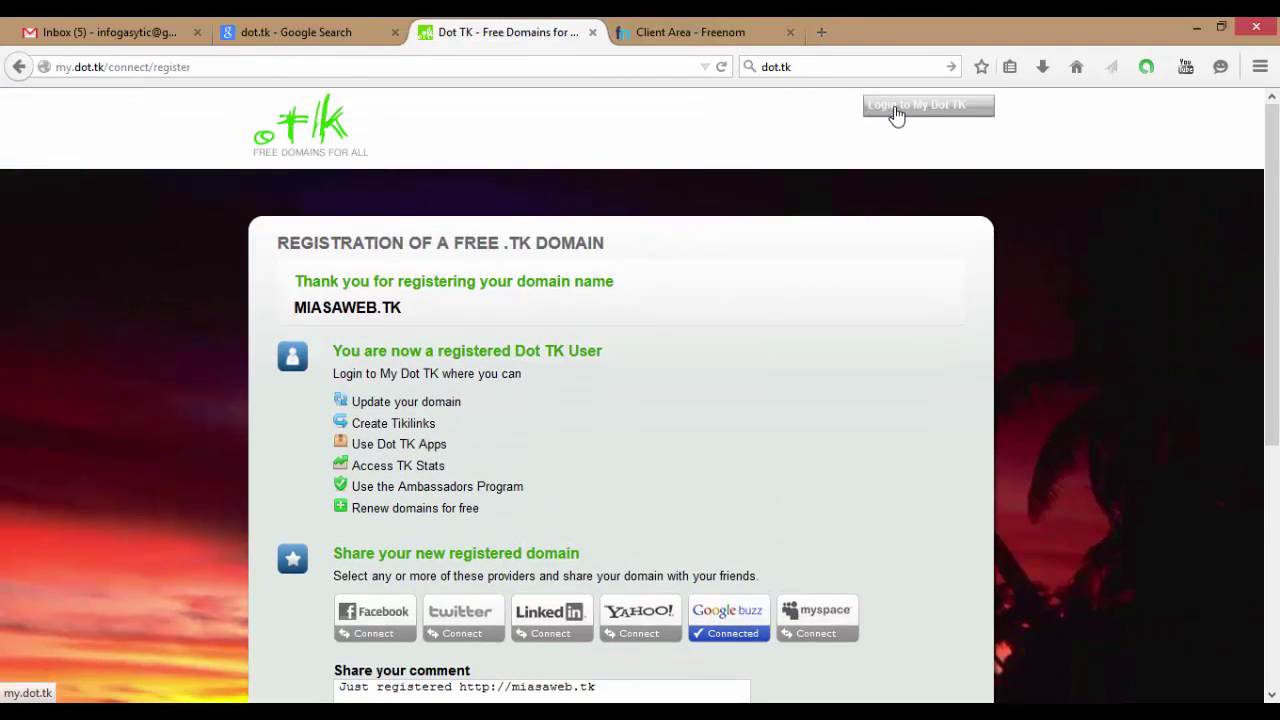
pyautogui.click(709, 36)
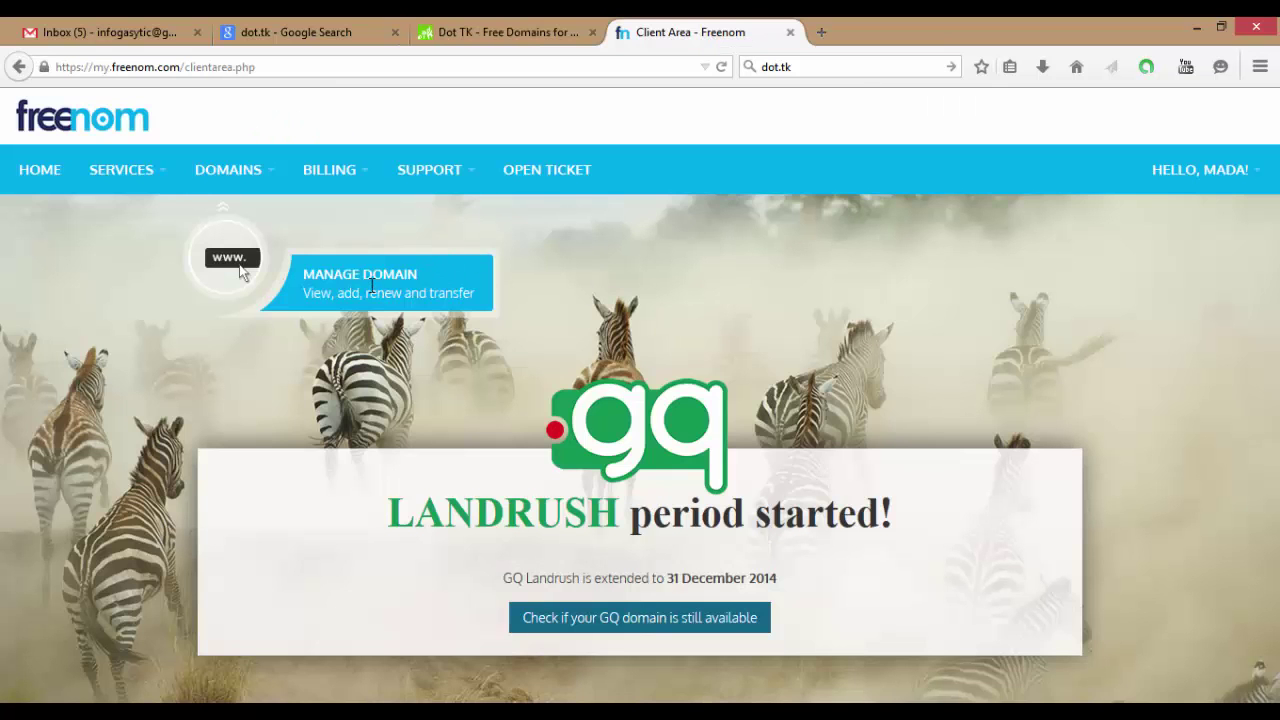
pyautogui.click(232, 172)
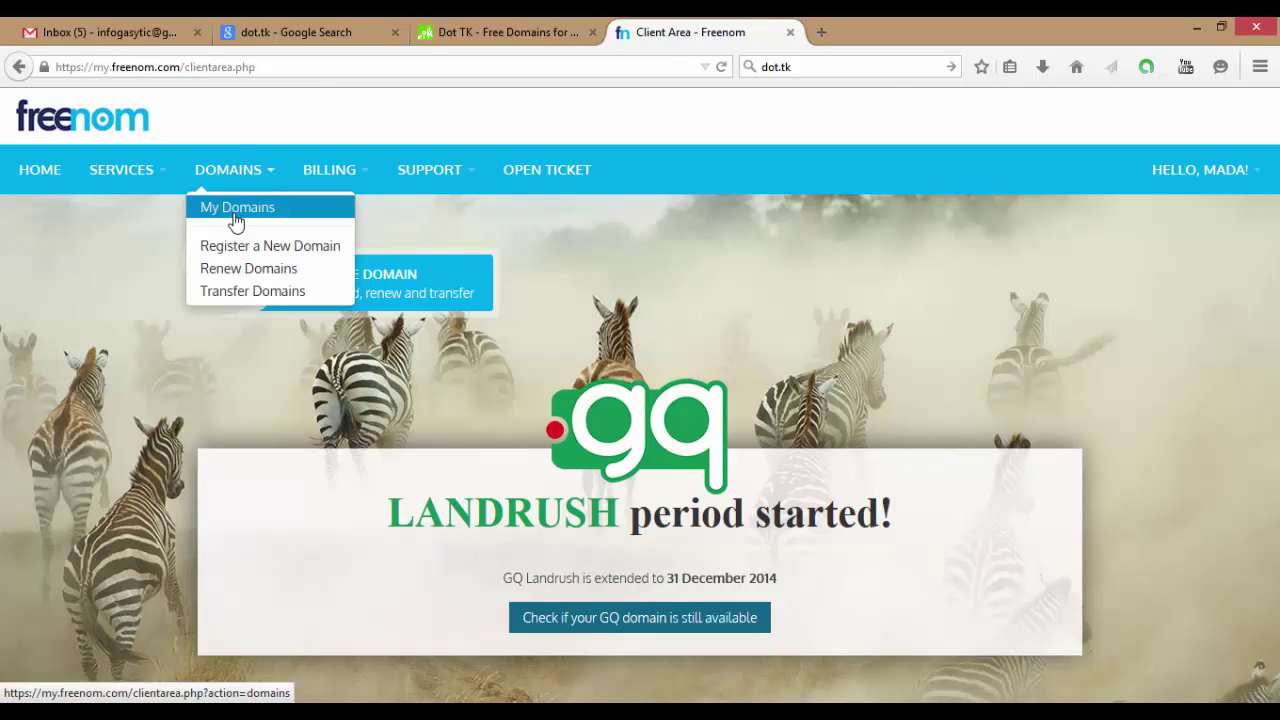
pyautogui.click(236, 212)
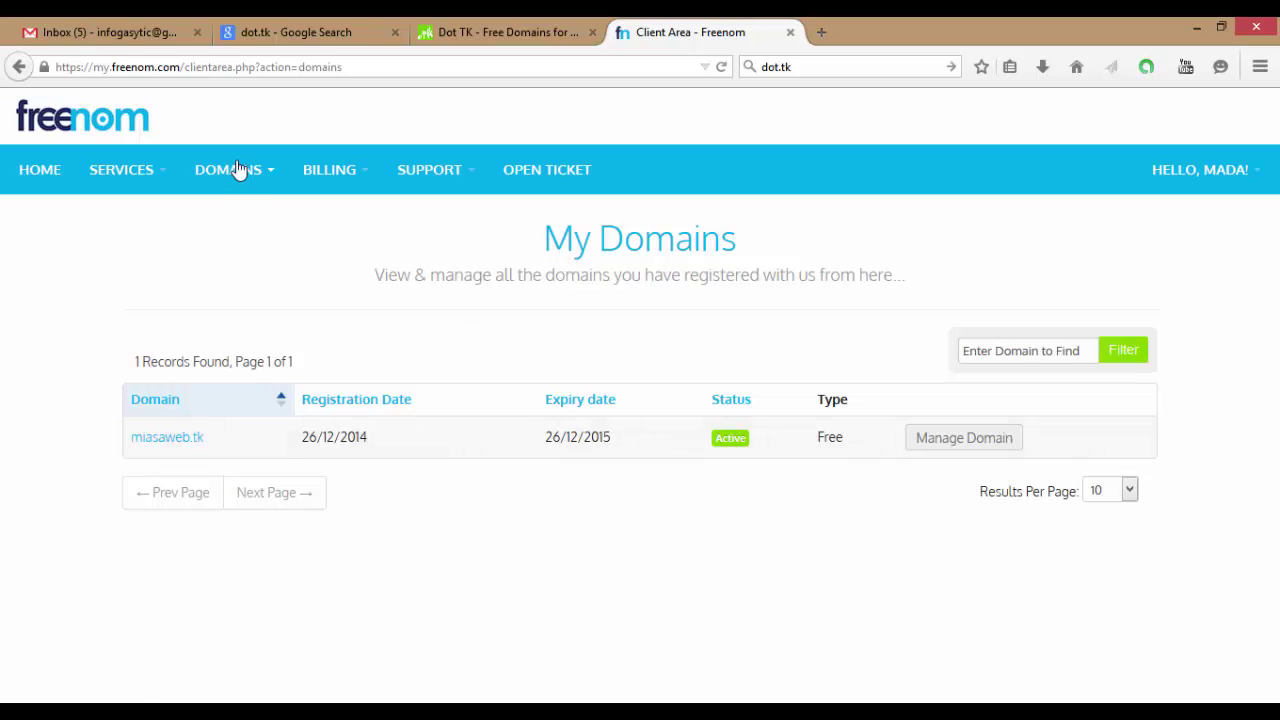
pyautogui.click(461, 32)
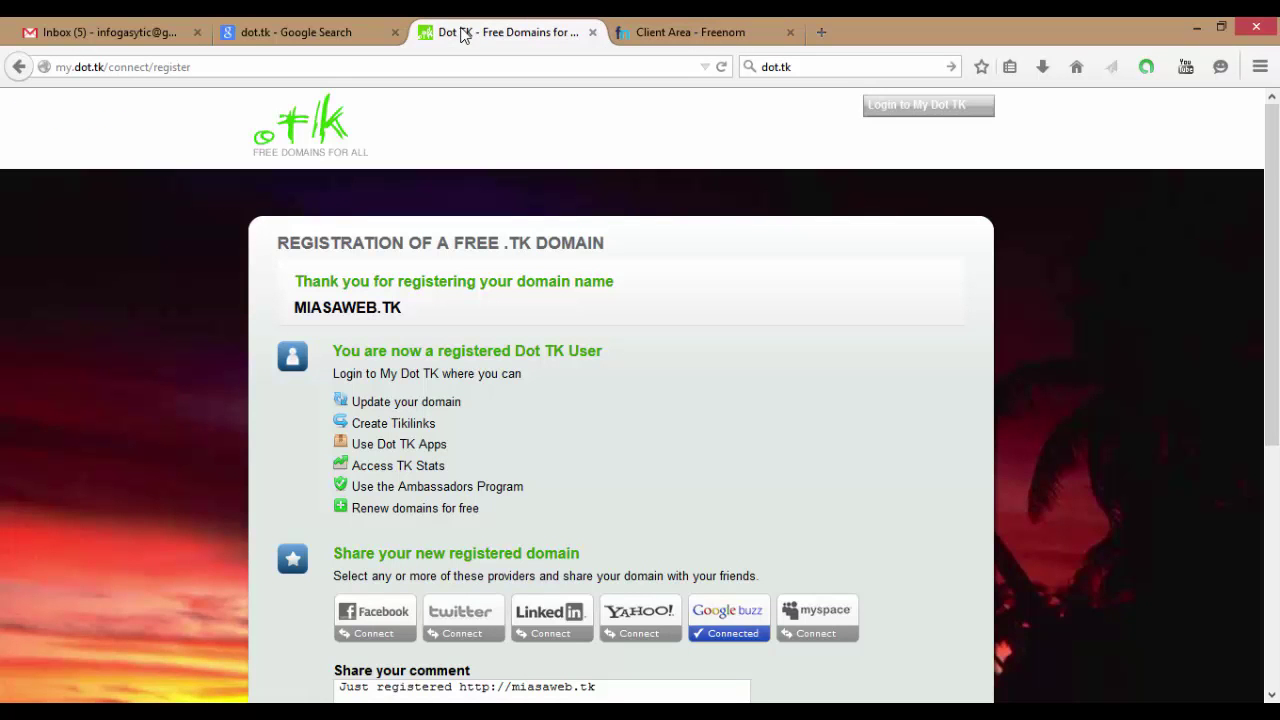
pyautogui.click(660, 33)
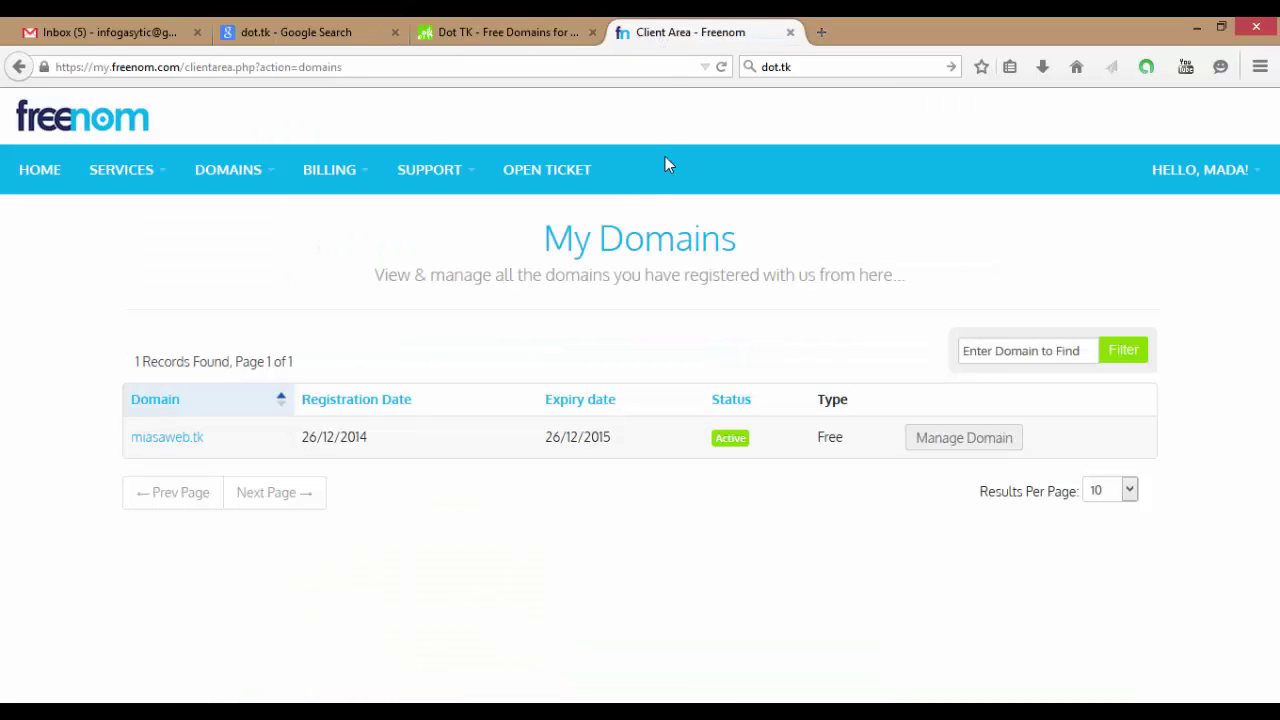
# Start a new domain registration and check the availability of mianatrasite.tk
pyautogui.click(260, 172)
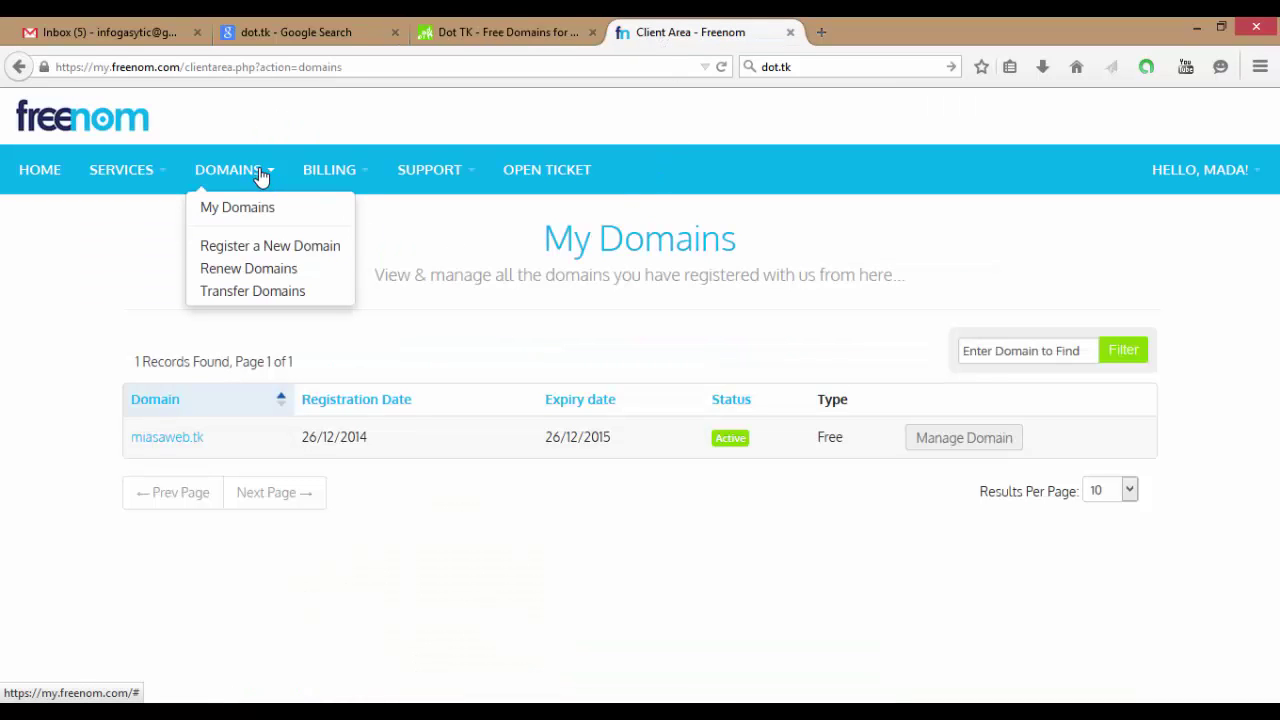
pyautogui.click(251, 250)
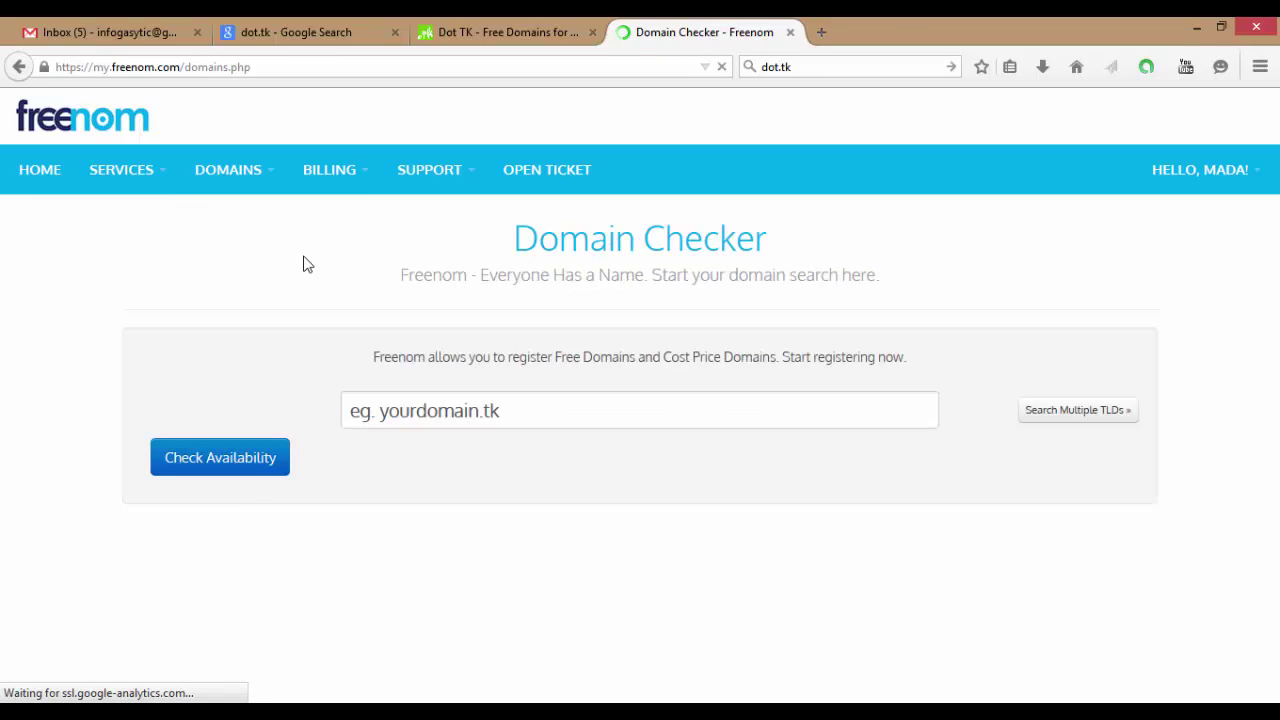
pyautogui.click(475, 409)
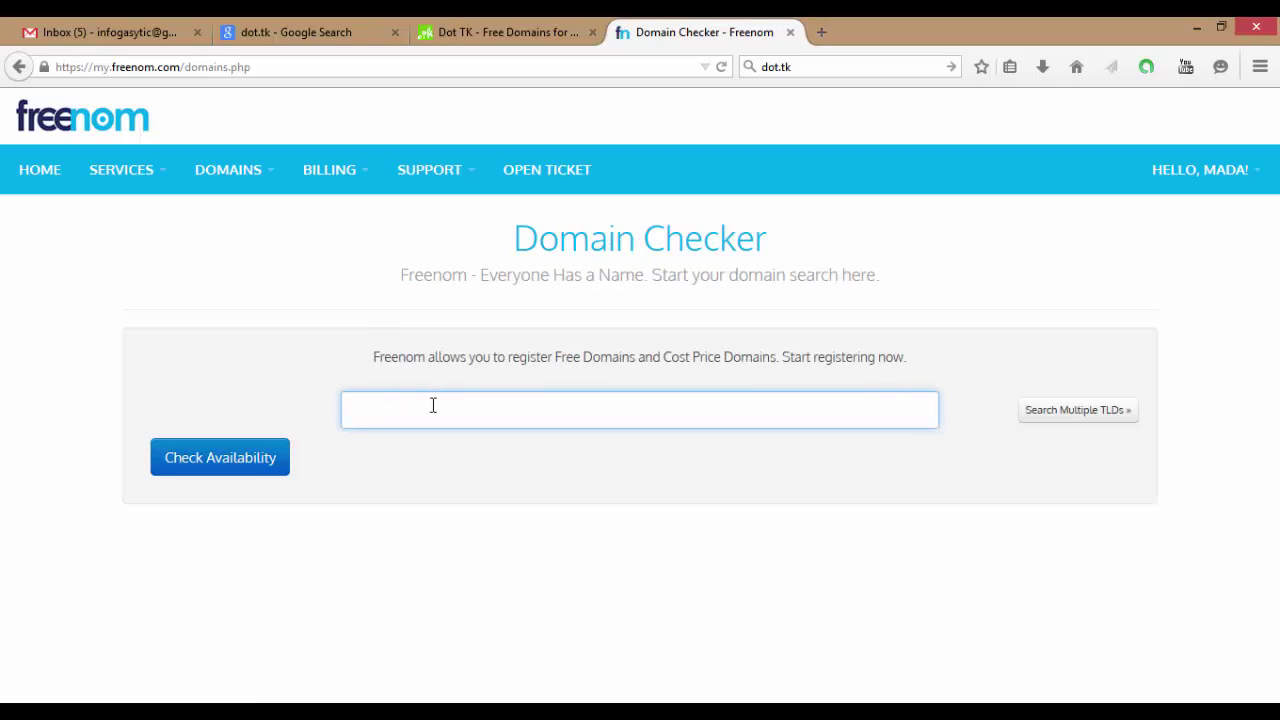
pyautogui.write('mianatrasite.tk')
pyautogui.click(201, 466)
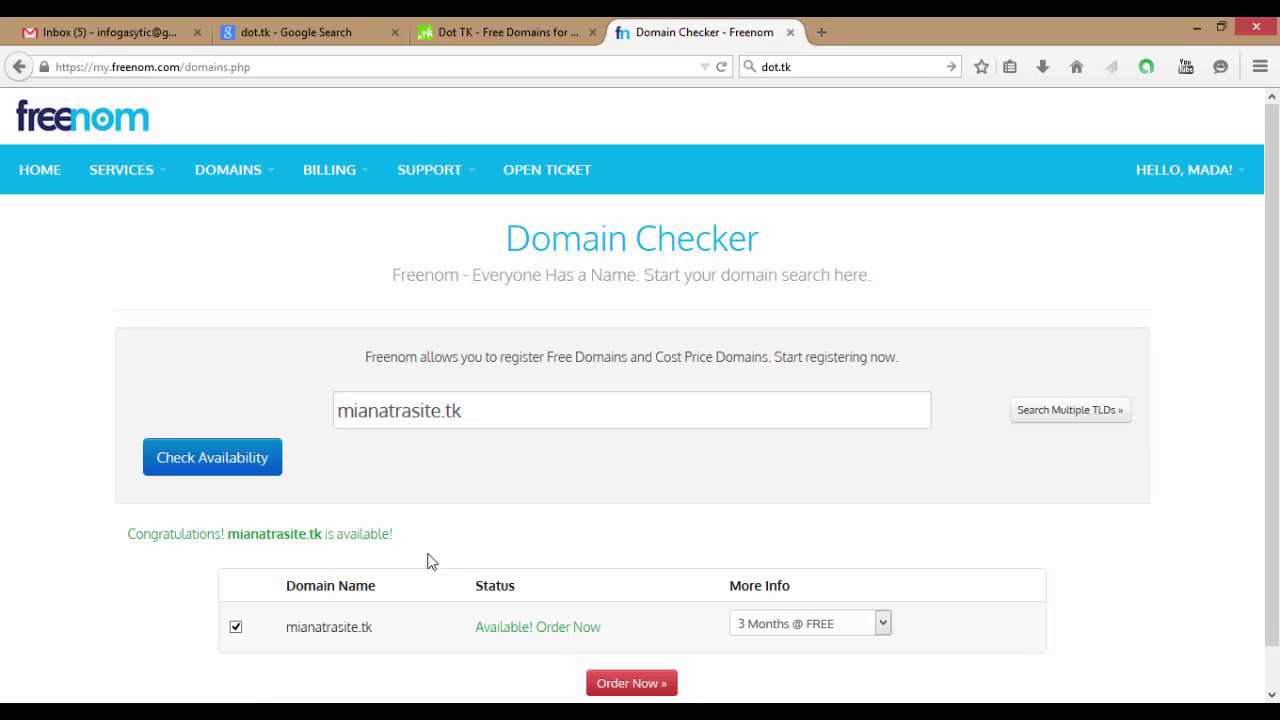
# Order mianatrasite.tk with the free 12-month registration period and continue past the order overview
pyautogui.scroll(-1, 470, 568)
pyautogui.click(778, 588)
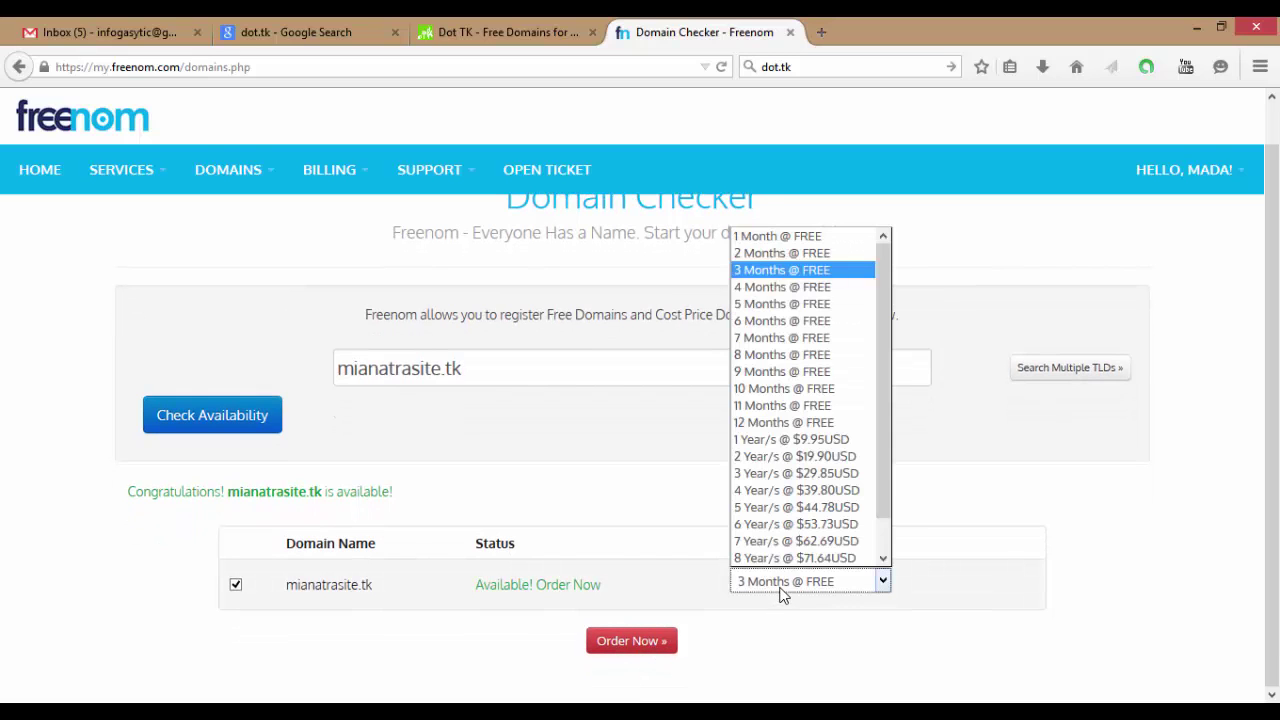
pyautogui.click(830, 422)
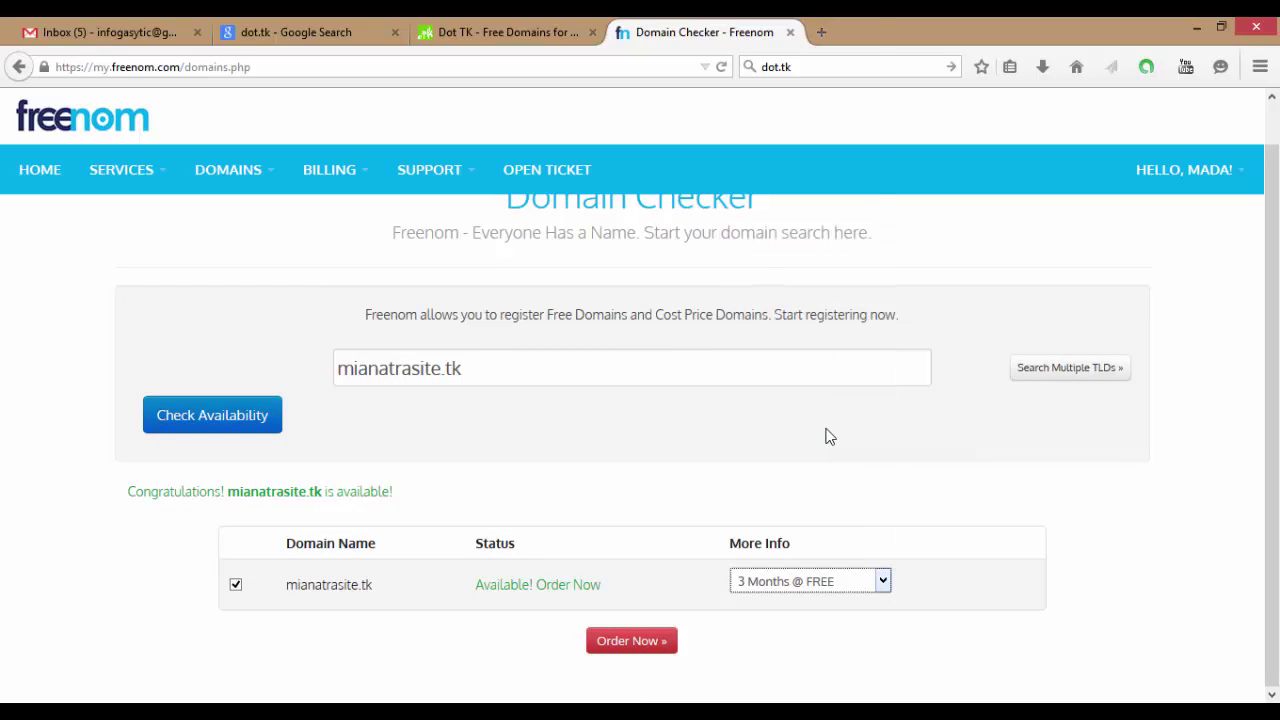
pyautogui.click(608, 650)
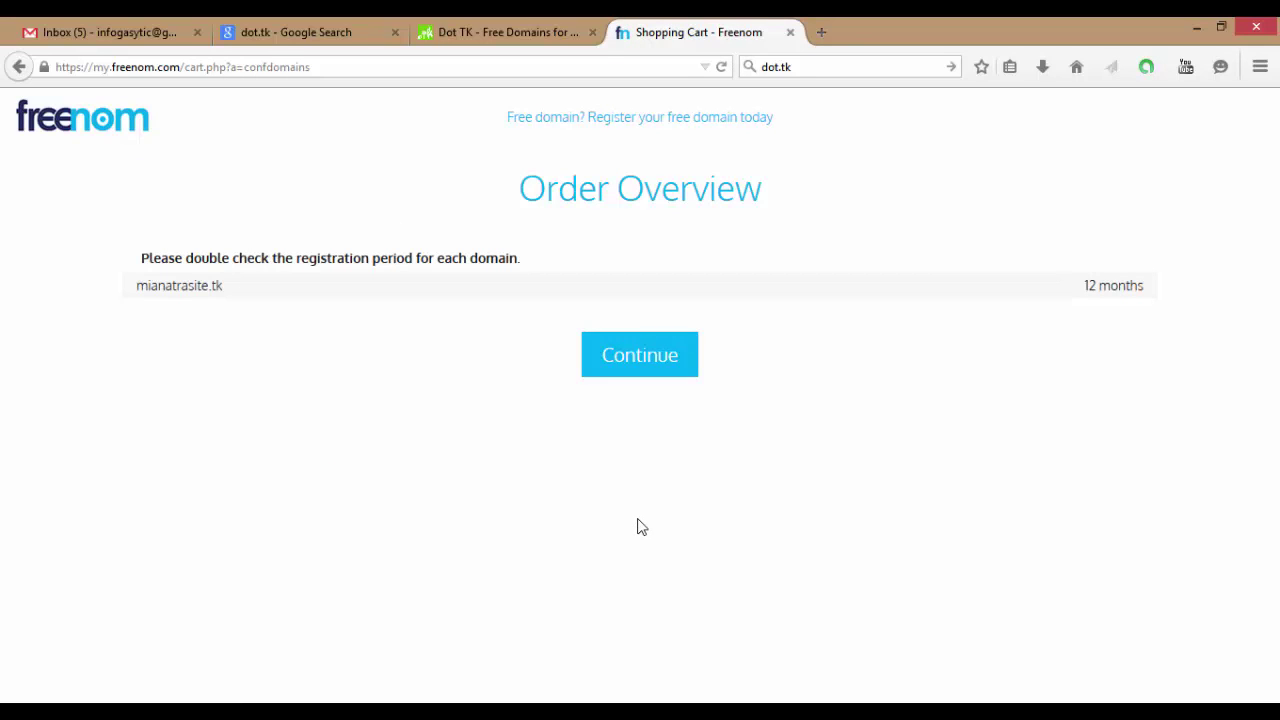
pyautogui.click(632, 369)
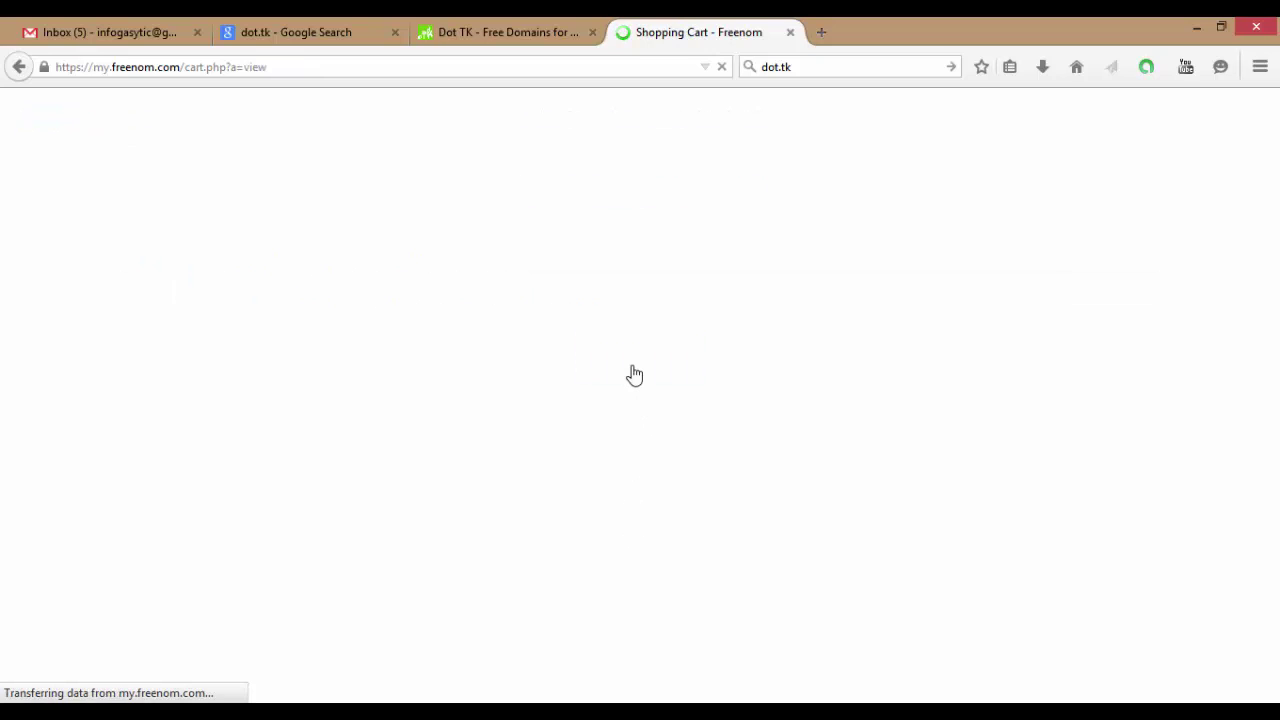
# Review the checkout page for mianatrasite.tk, accept the terms and conditions, and complete the order
pyautogui.scroll(-3, 674, 411)
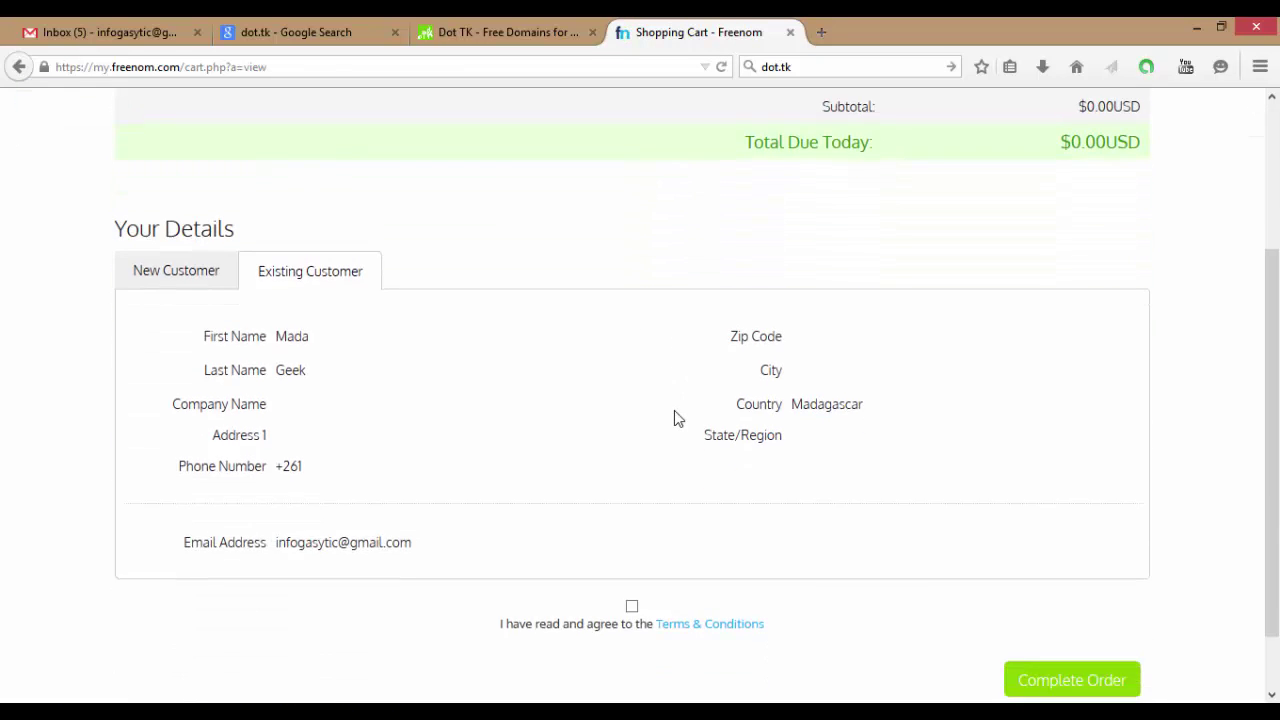
pyautogui.scroll(3, 674, 411)
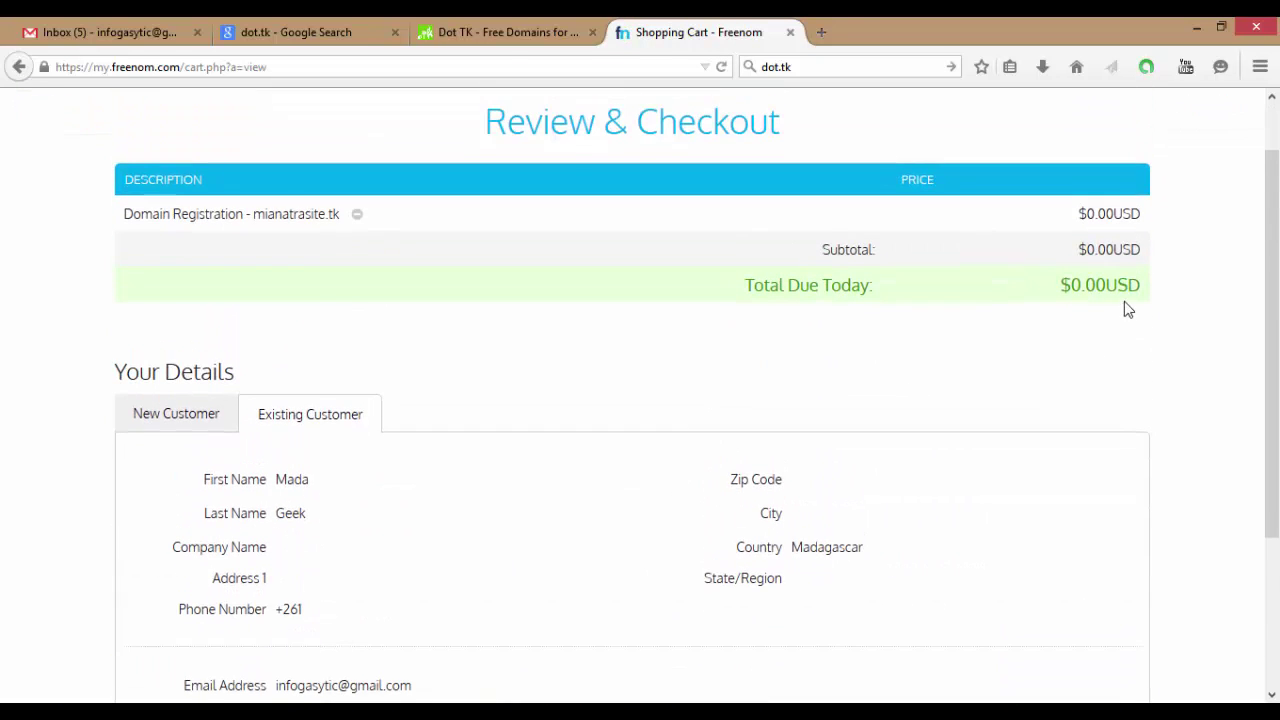
pyautogui.scroll(-4, 886, 377)
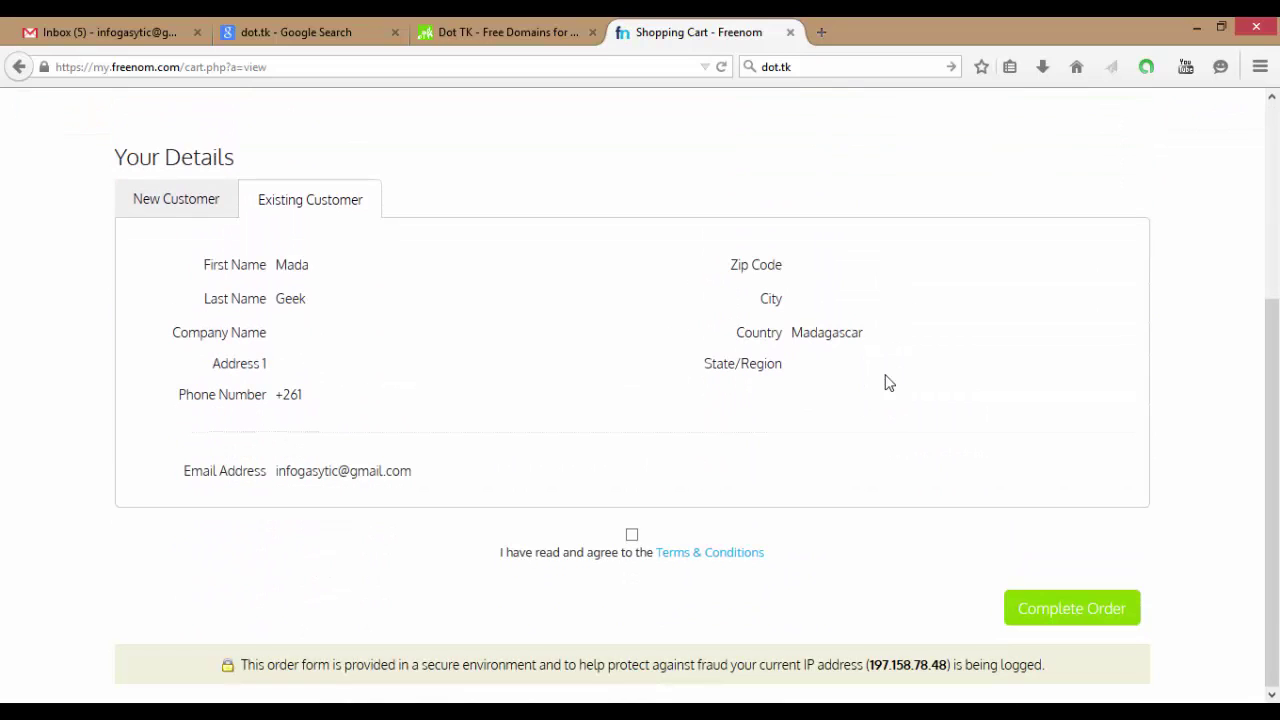
pyautogui.click(631, 534)
pyautogui.click(1068, 610)
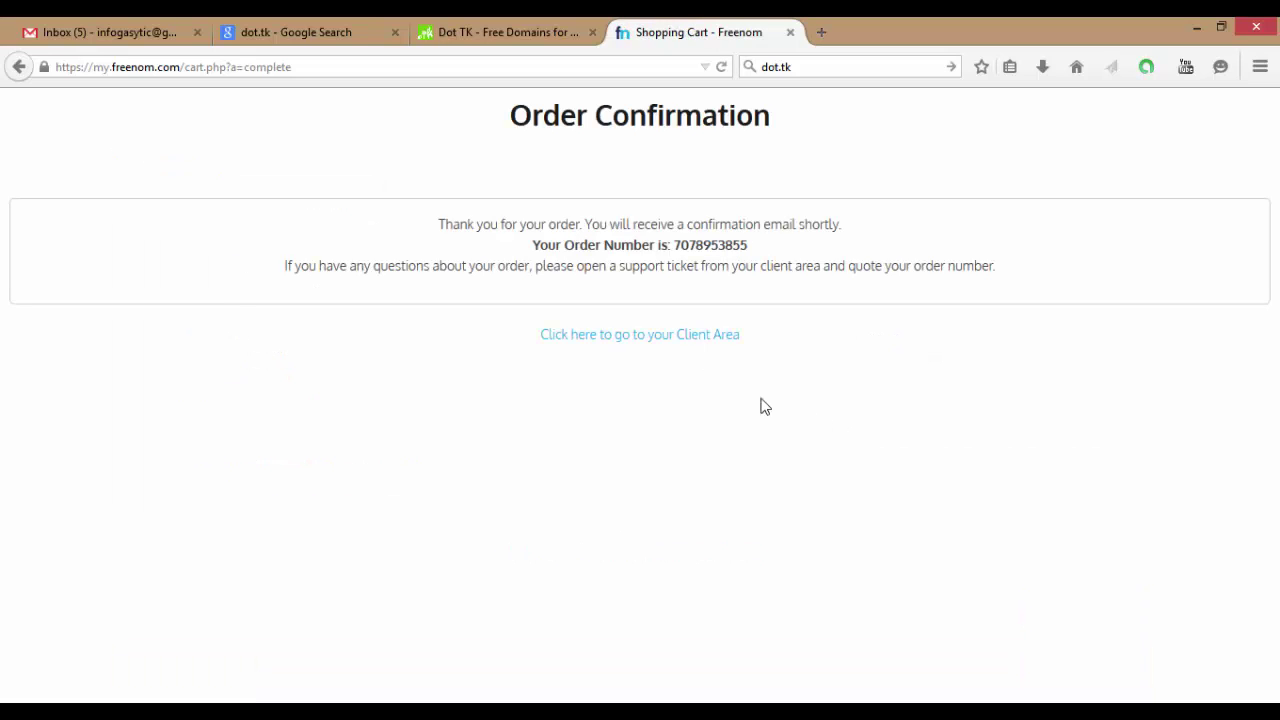
# Return to the client area and open the management page of mianatrasite.tk from the list of registered domains
pyautogui.click(666, 338)
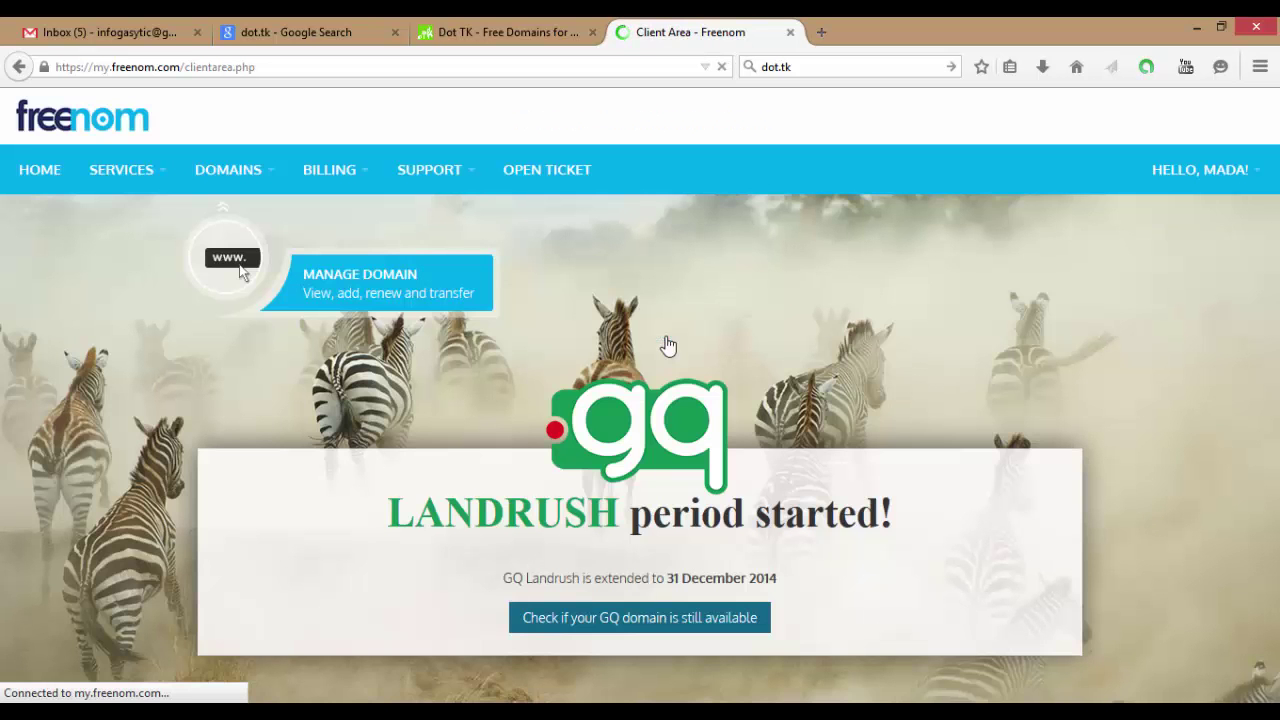
pyautogui.click(236, 176)
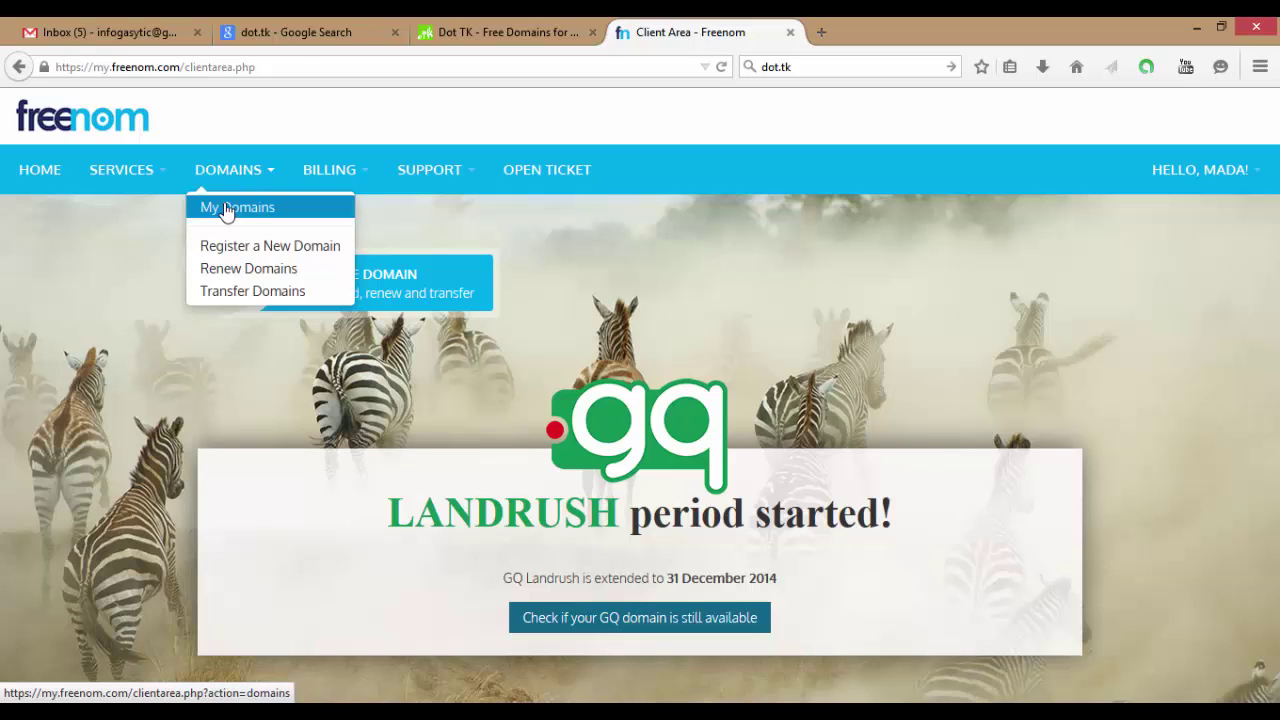
pyautogui.click(226, 209)
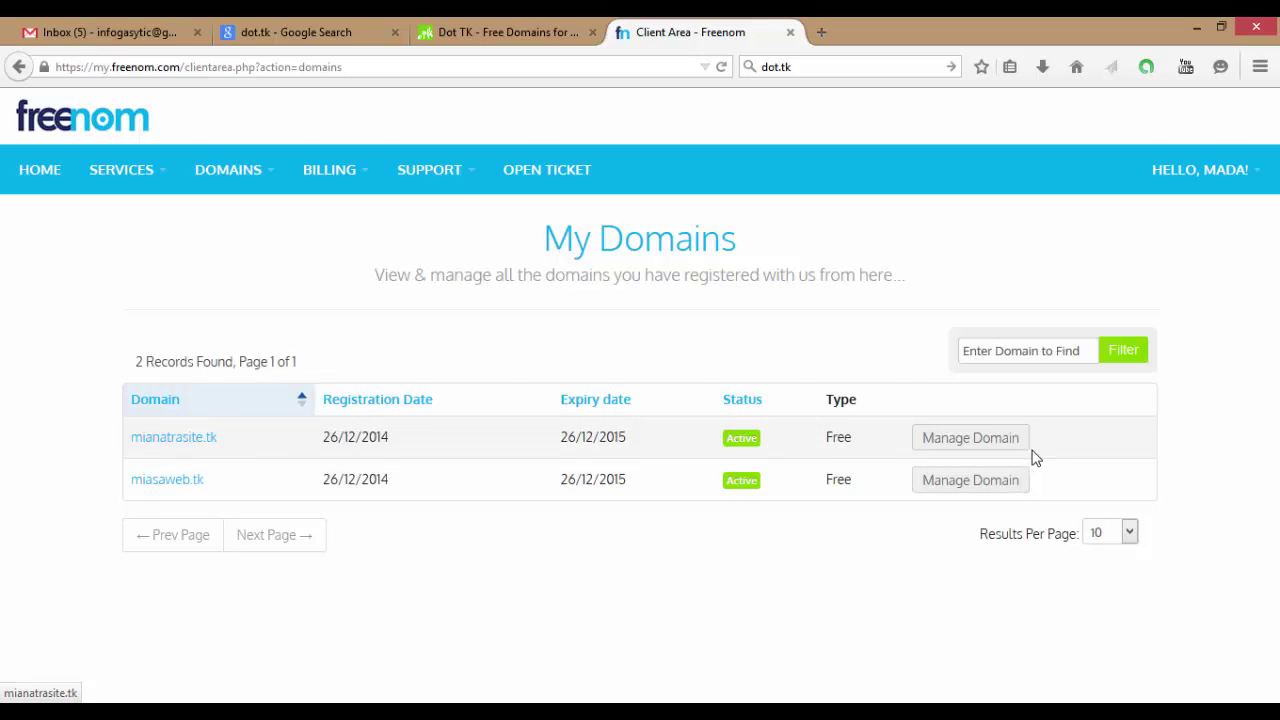
pyautogui.click(1000, 446)
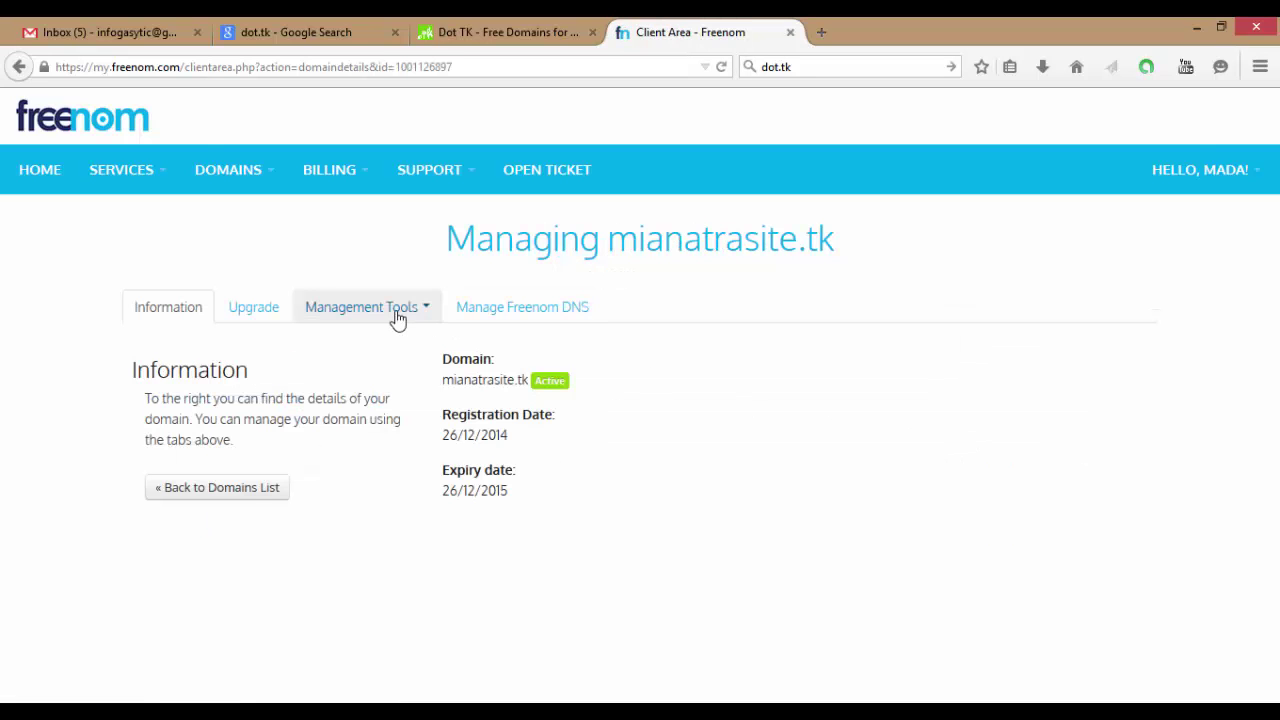
# Open the nameserver settings of mianatrasite.tk and switch them to custom nameservers
pyautogui.click(397, 316)
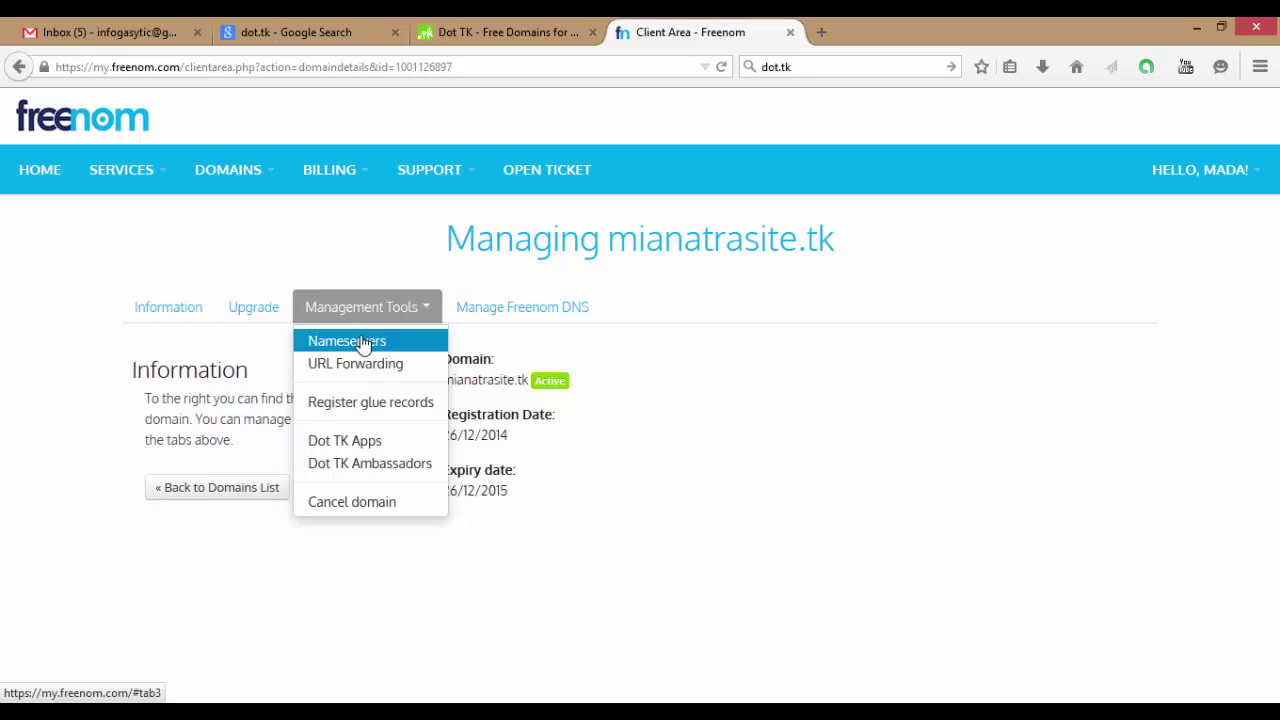
pyautogui.click(362, 350)
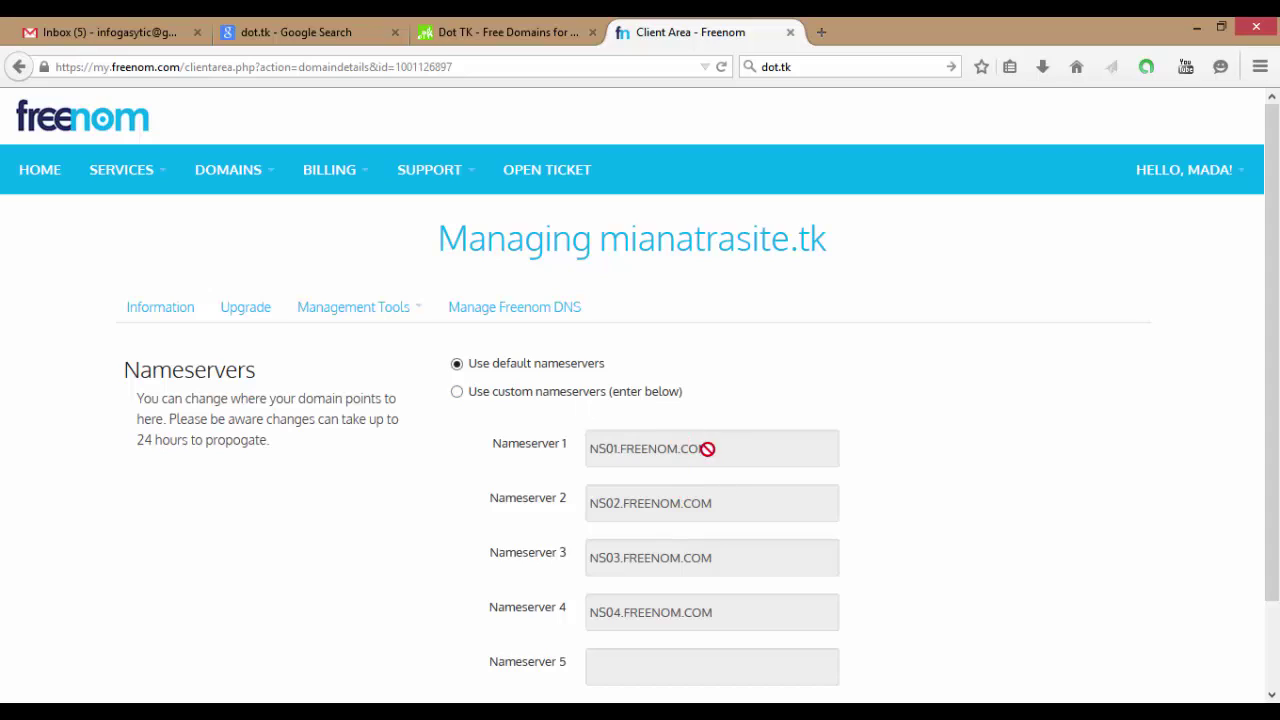
pyautogui.click(457, 392)
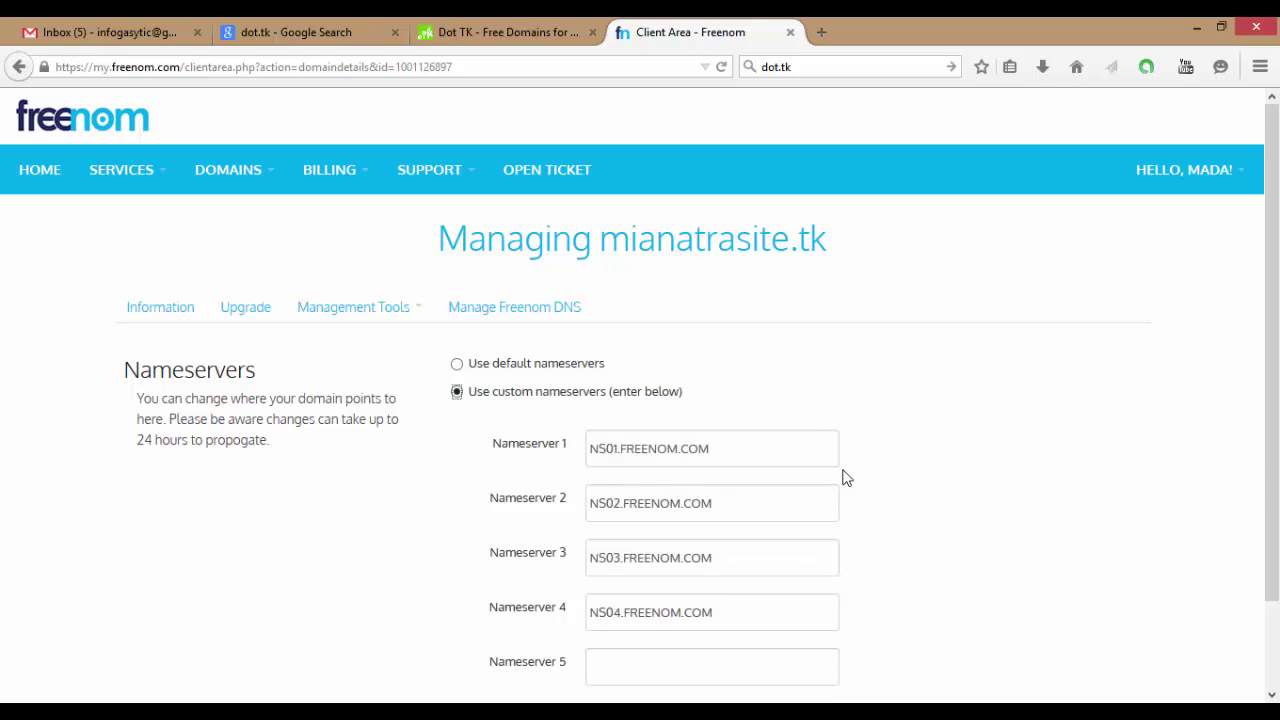
pyautogui.click(512, 36)
pyautogui.click(640, 38)
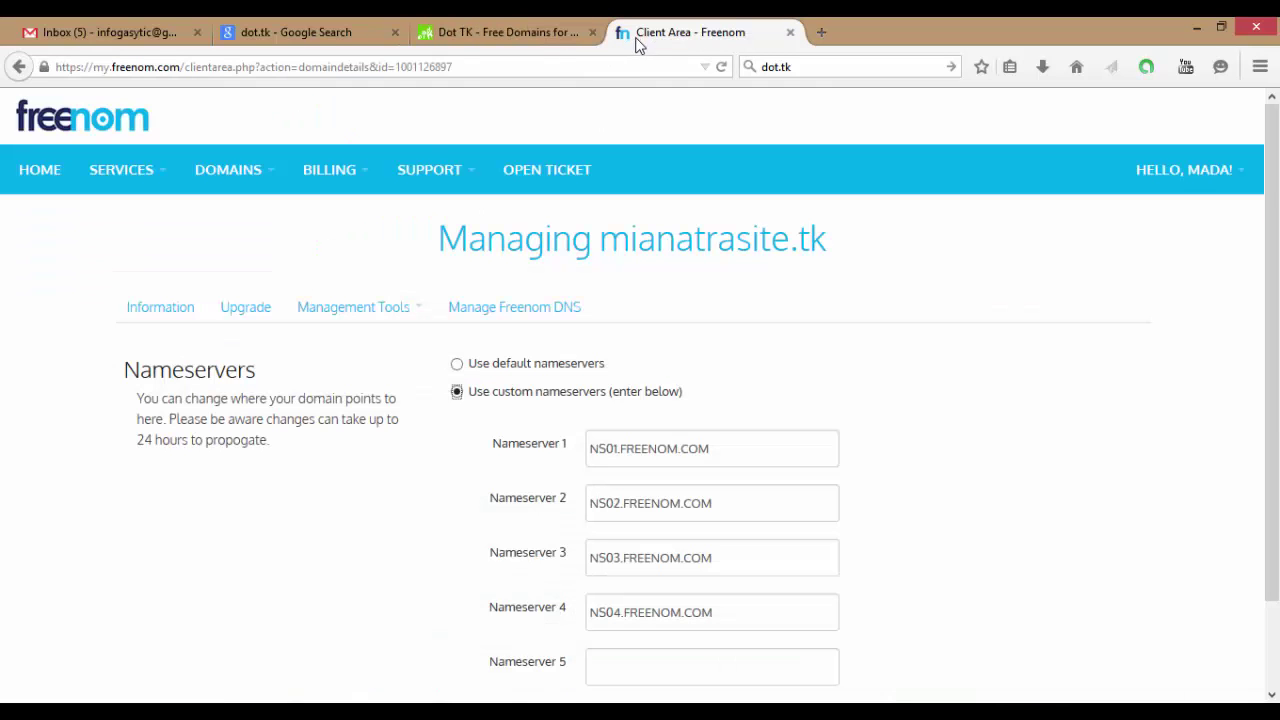